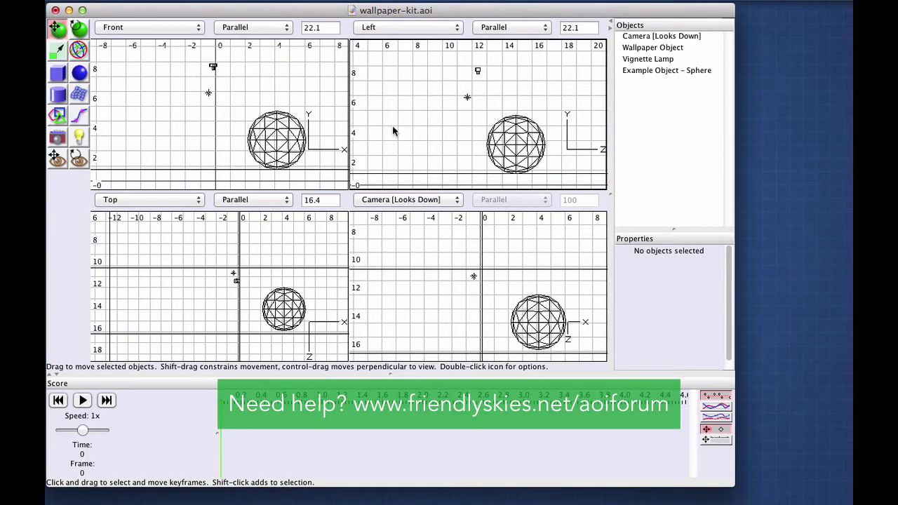
# In the Front view, open the camera's parameters, review them and close with OK.
pyautogui.click(270, 105)
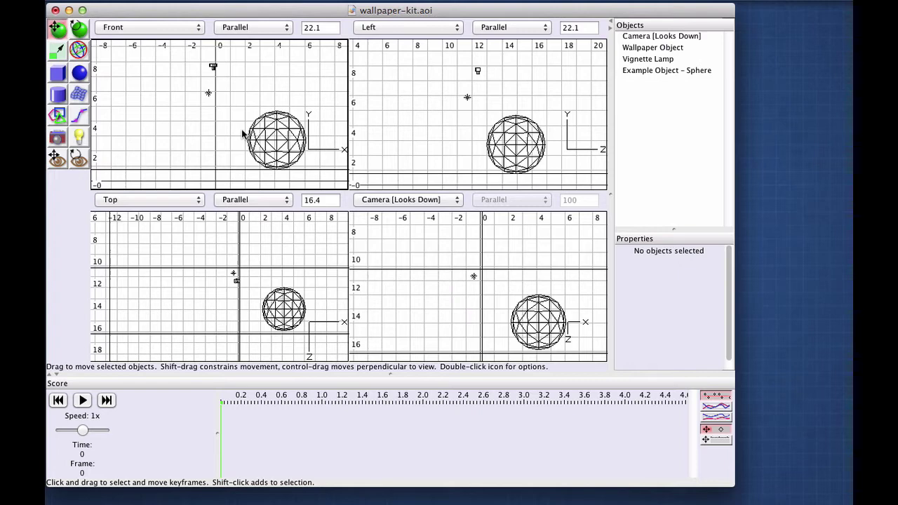
pyautogui.click(212, 68)
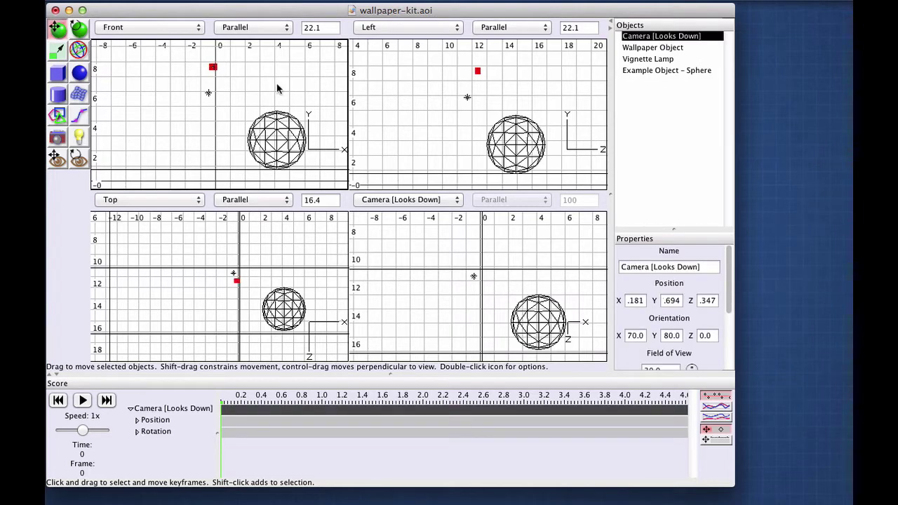
pyautogui.click(224, 78)
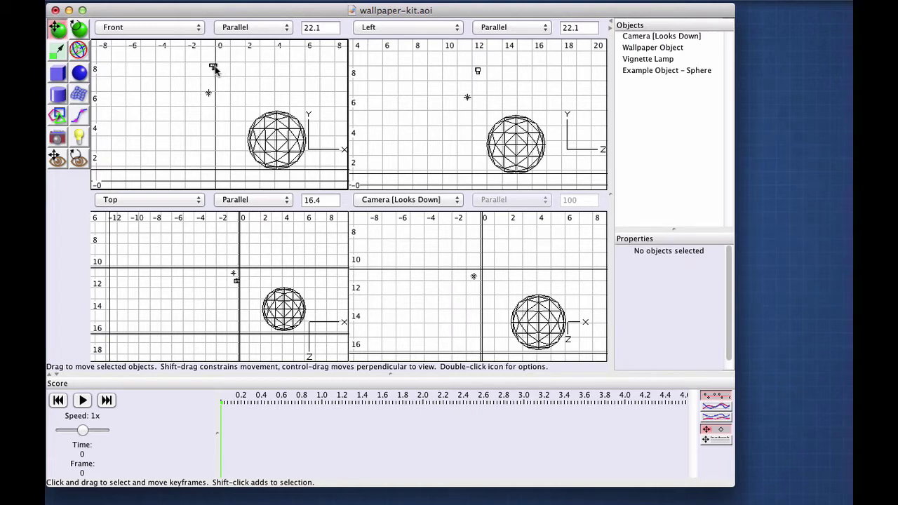
pyautogui.doubleClick(213, 68)
pyautogui.moveTo(331, 150); pyautogui.dragTo(305, 93)
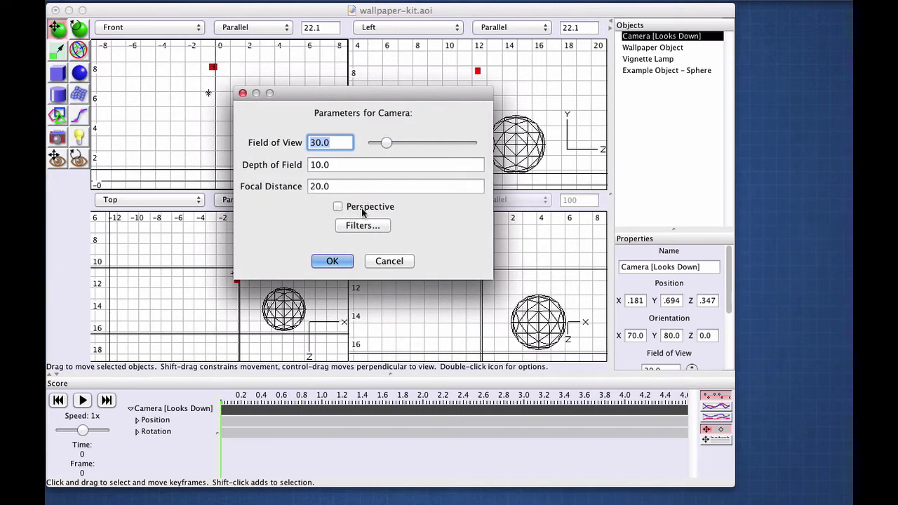
pyautogui.click(335, 261)
pyautogui.click(245, 94)
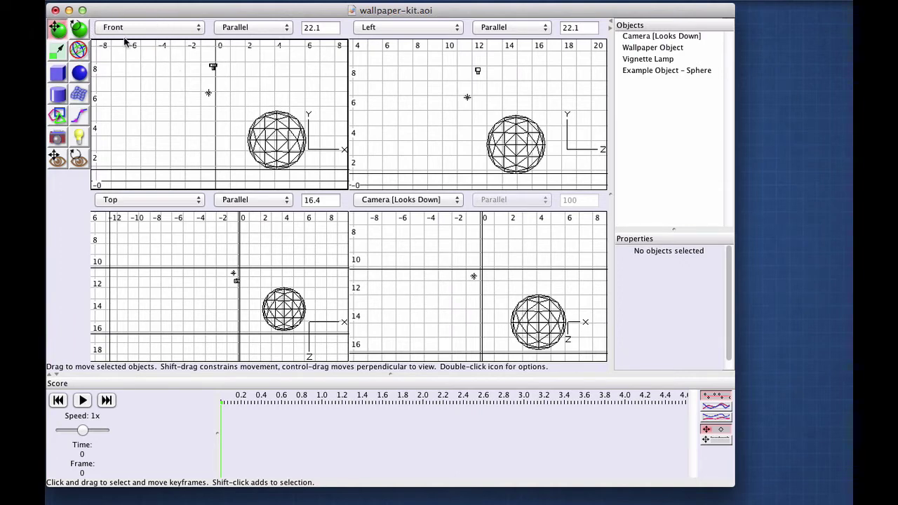
# Switch between the Left and Front views and select the Wallpaper Object in the Left view.
pyautogui.click(367, 96)
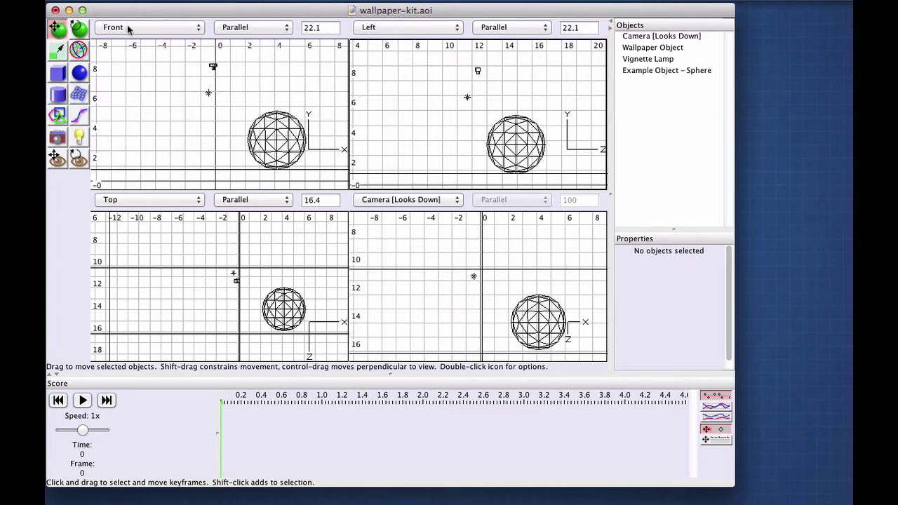
pyautogui.click(191, 103)
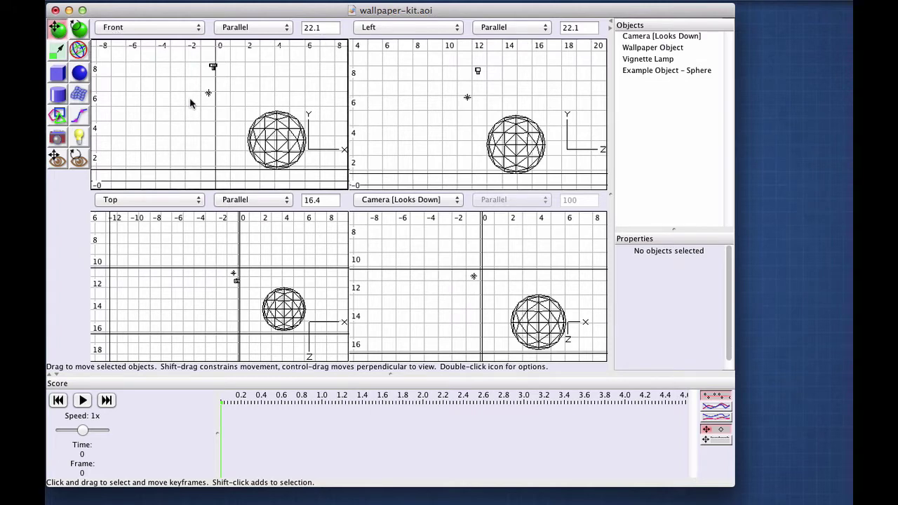
pyautogui.click(420, 116)
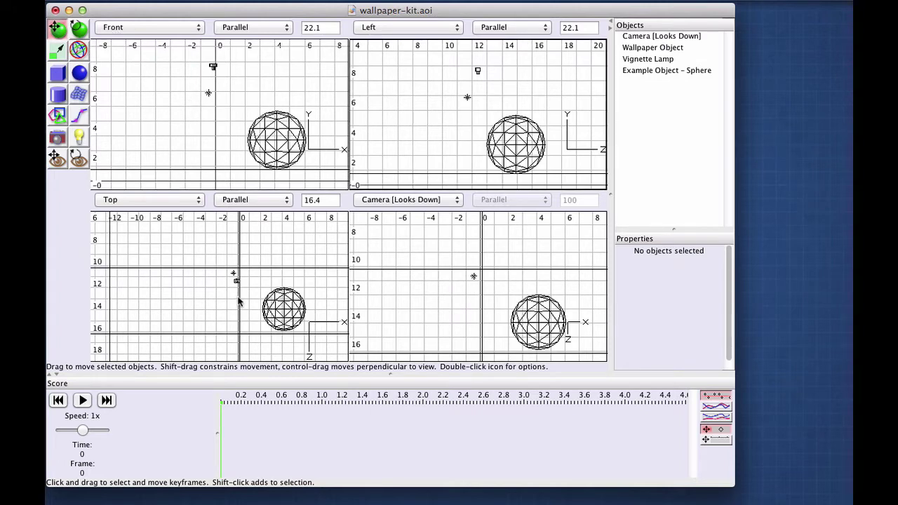
pyautogui.click(414, 261)
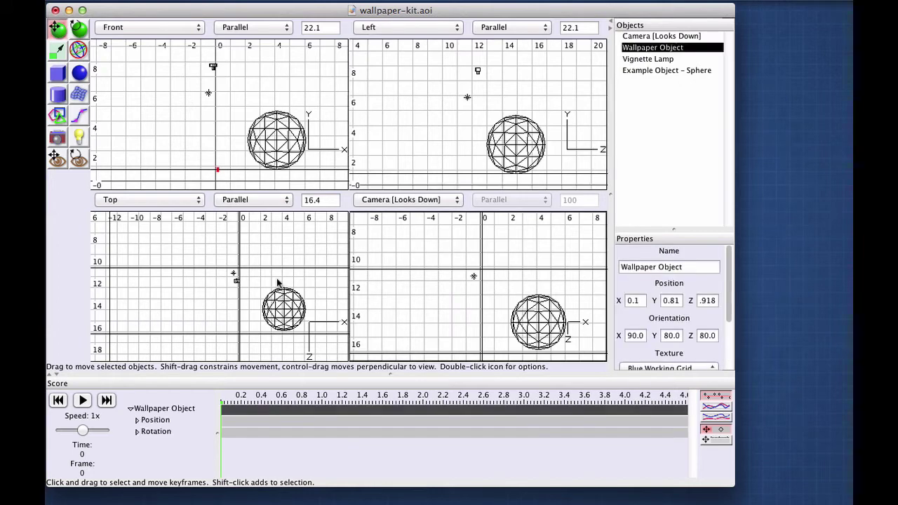
pyautogui.click(279, 282)
pyautogui.click(423, 274)
# Cycle through the Top and Camera views, then reselect the Wallpaper Object in the Left view.
pyautogui.click(252, 289)
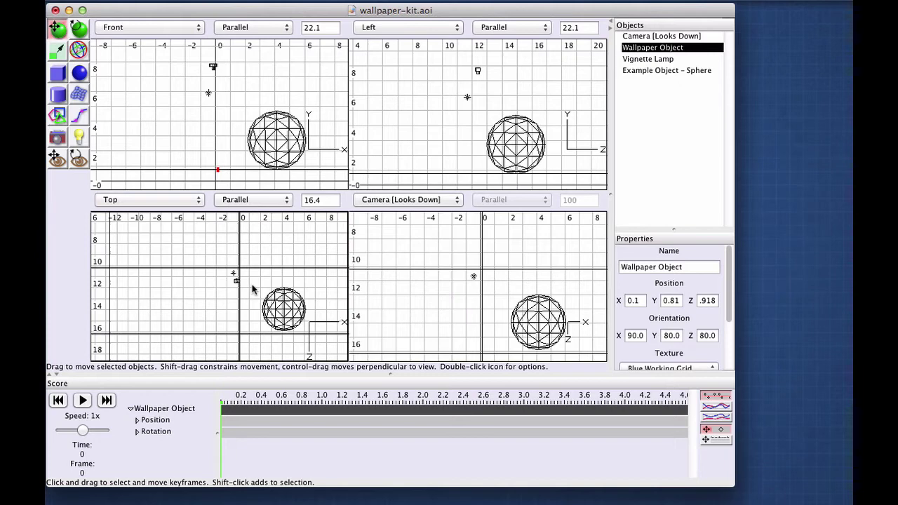
pyautogui.click(378, 261)
pyautogui.click(303, 281)
pyautogui.click(410, 270)
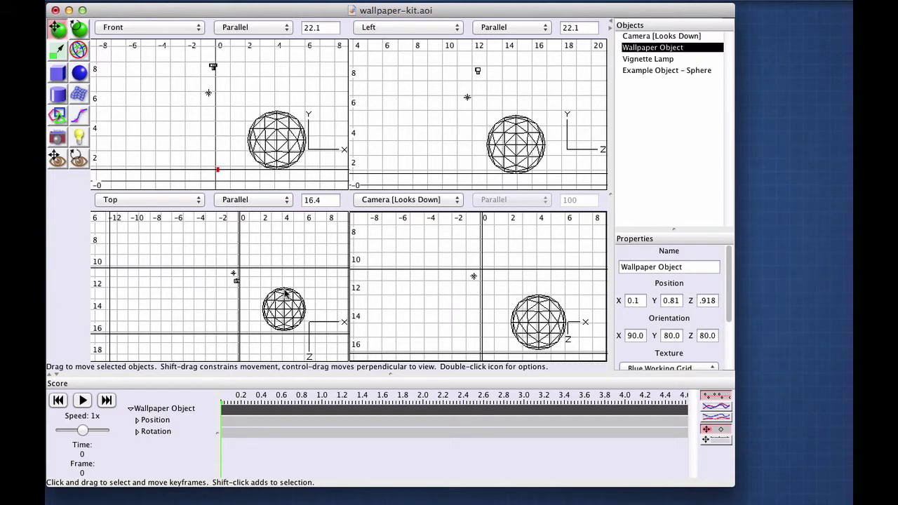
pyautogui.click(303, 97)
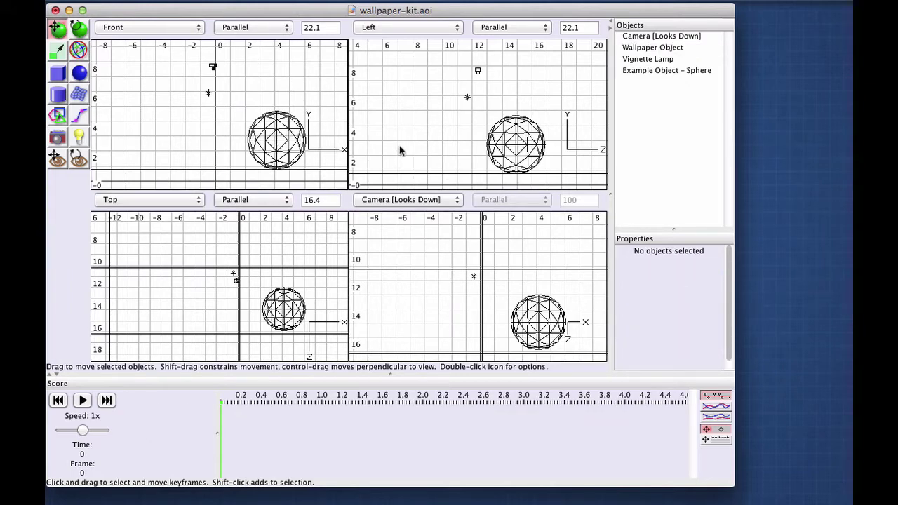
pyautogui.click(414, 82)
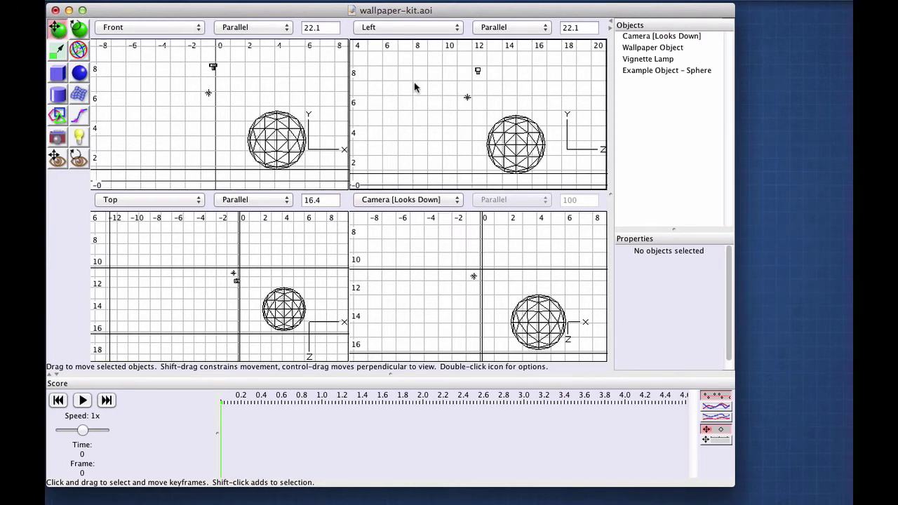
pyautogui.click(240, 254)
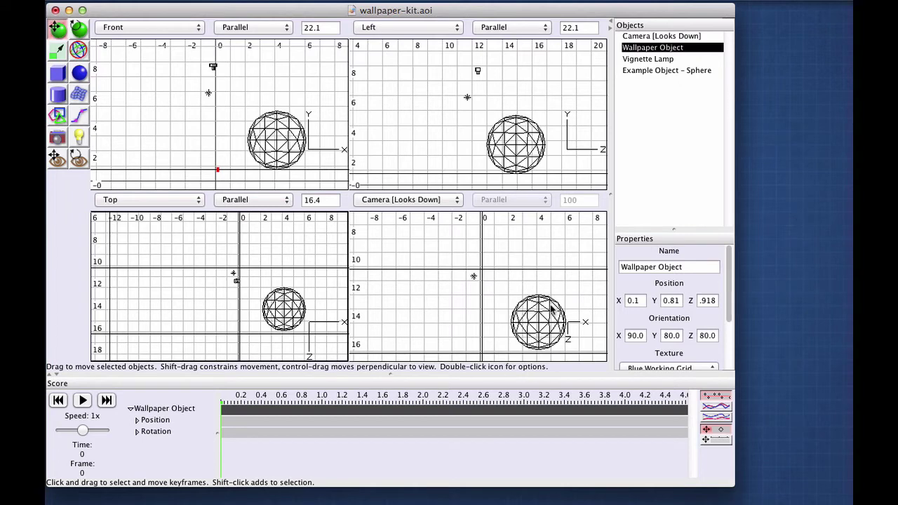
# Nudge the example sphere right in the Front view, then select the Wallpaper Object in the Objects list.
pyautogui.click(269, 140)
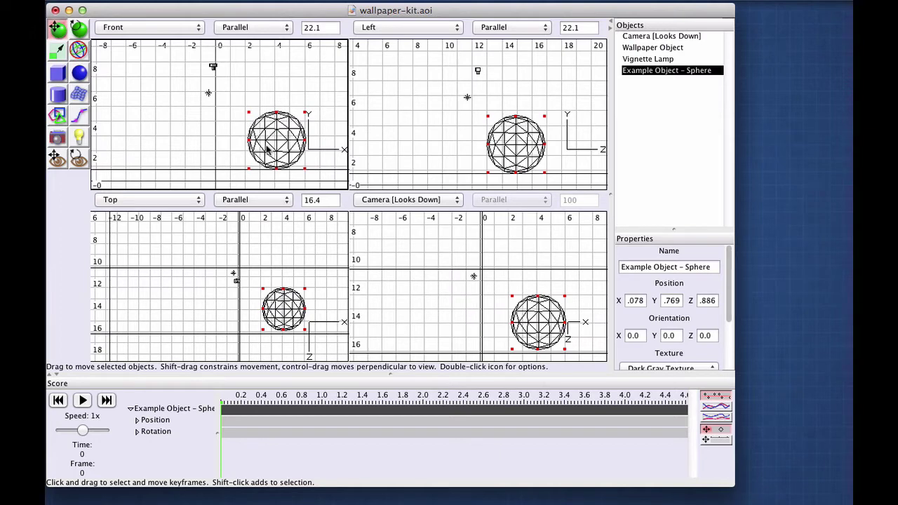
pyautogui.moveTo(267, 149)
pyautogui.mouseDown()
pyautogui.moveTo(275, 125)
pyautogui.moveTo(279, 146)
pyautogui.mouseUp()
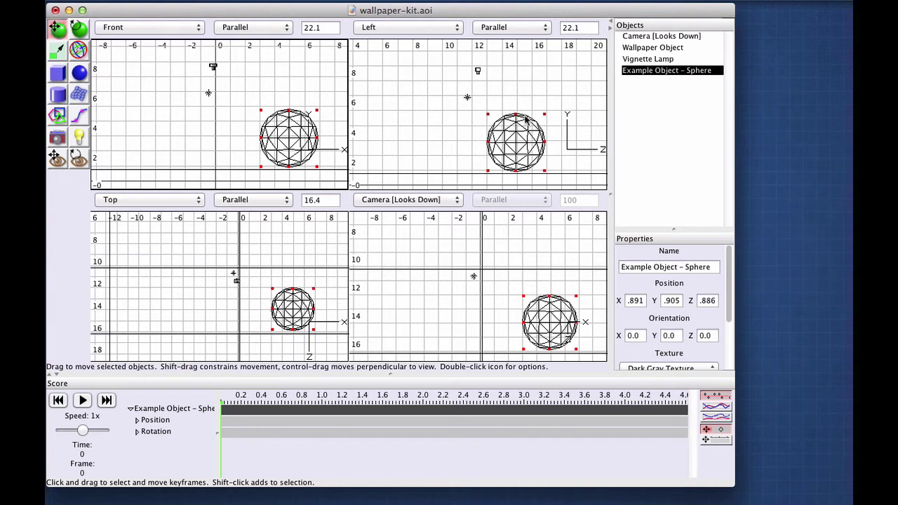
pyautogui.click(655, 61)
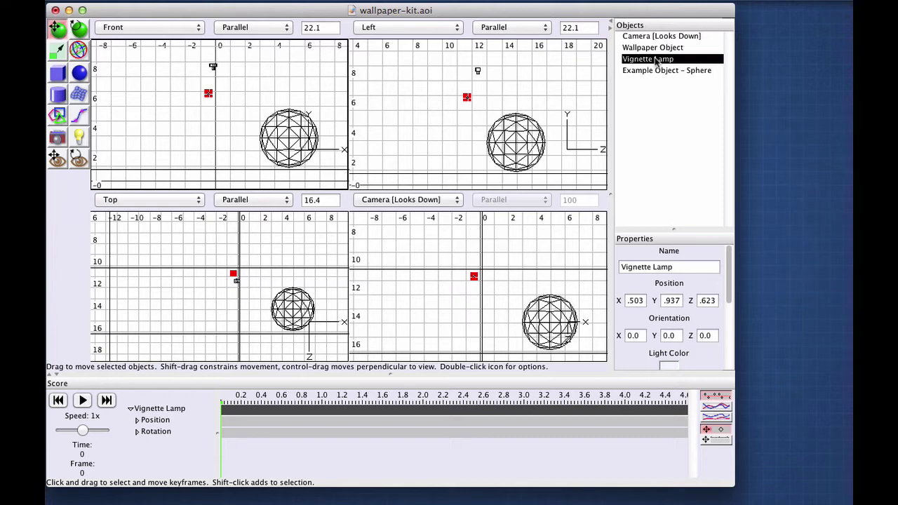
pyautogui.rightClick(656, 61)
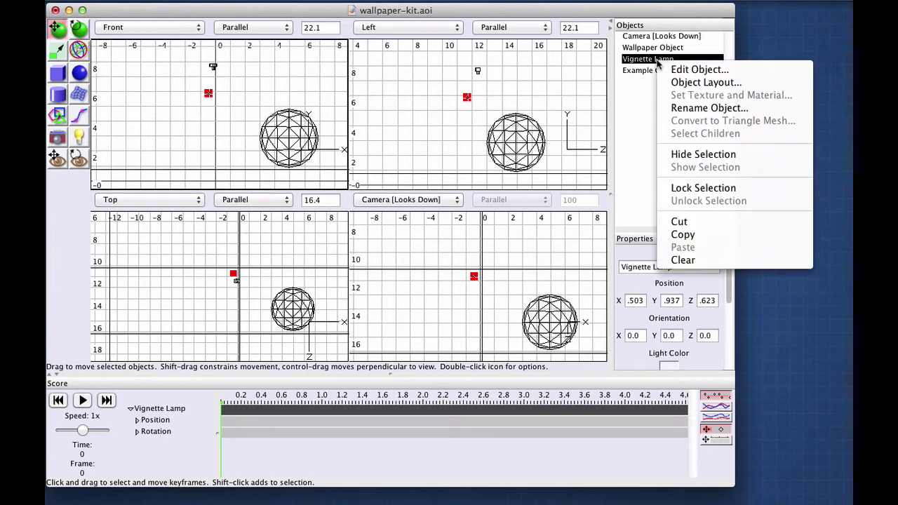
pyautogui.click(692, 154)
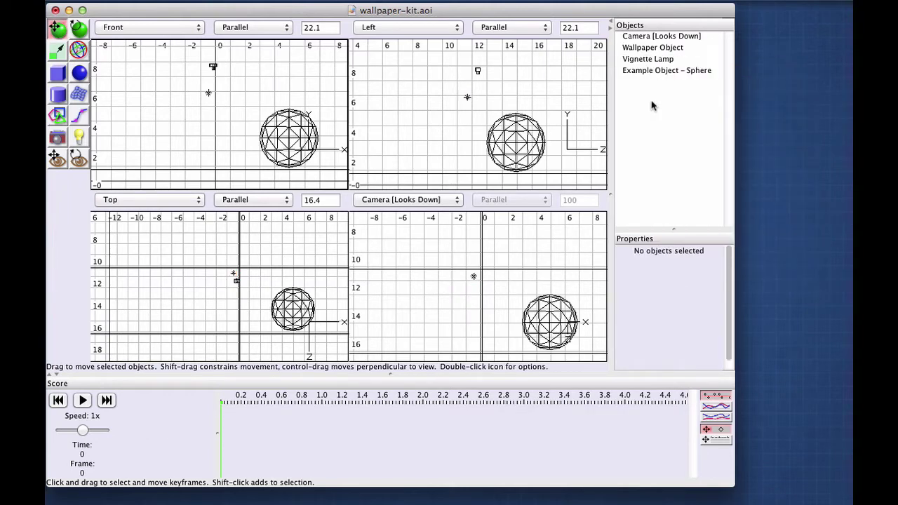
pyautogui.click(654, 48)
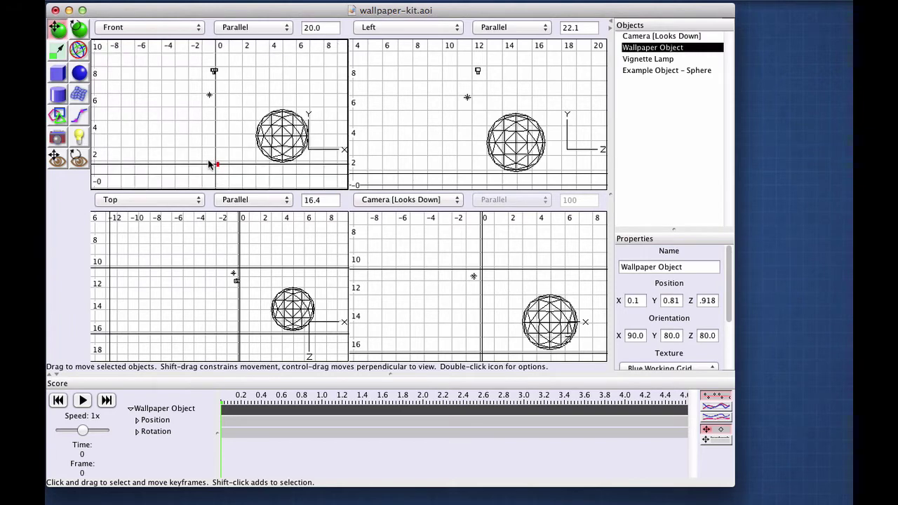
# Zoom the Front and Top views out until the whole wallpaper grid plane and sphere fit.
pyautogui.scroll(-10, 208, 163)
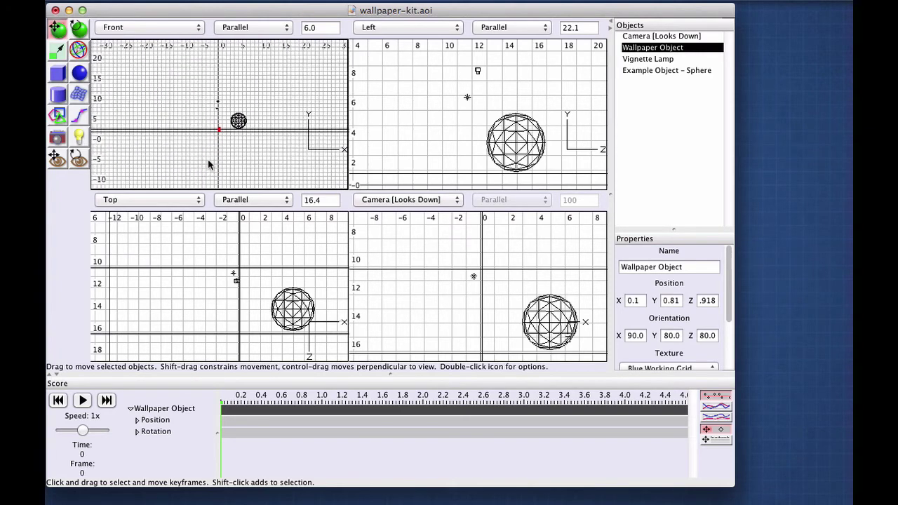
pyautogui.scroll(-3, 208, 164)
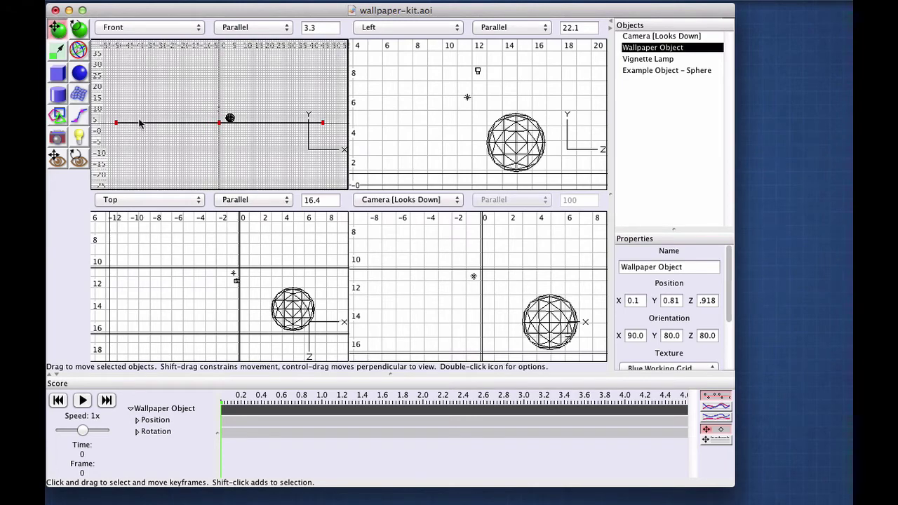
pyautogui.scroll(15, 266, 130)
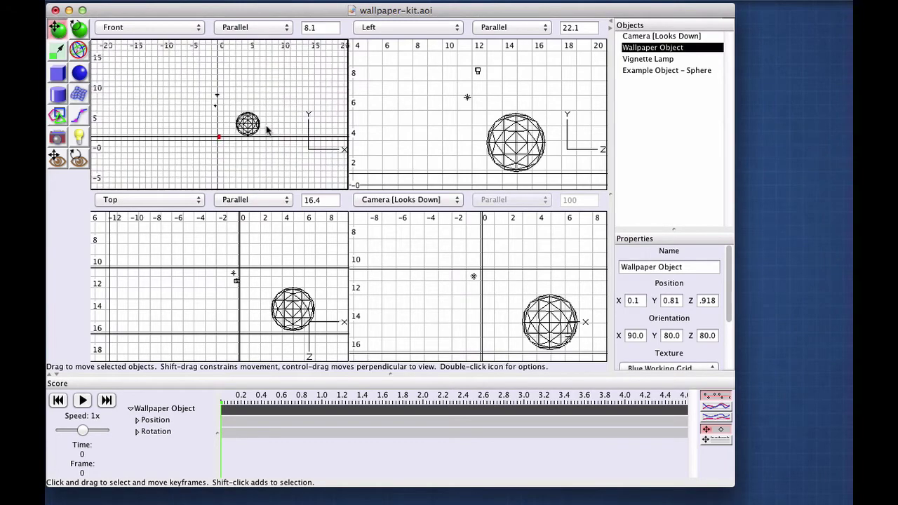
pyautogui.scroll(-2, 266, 130)
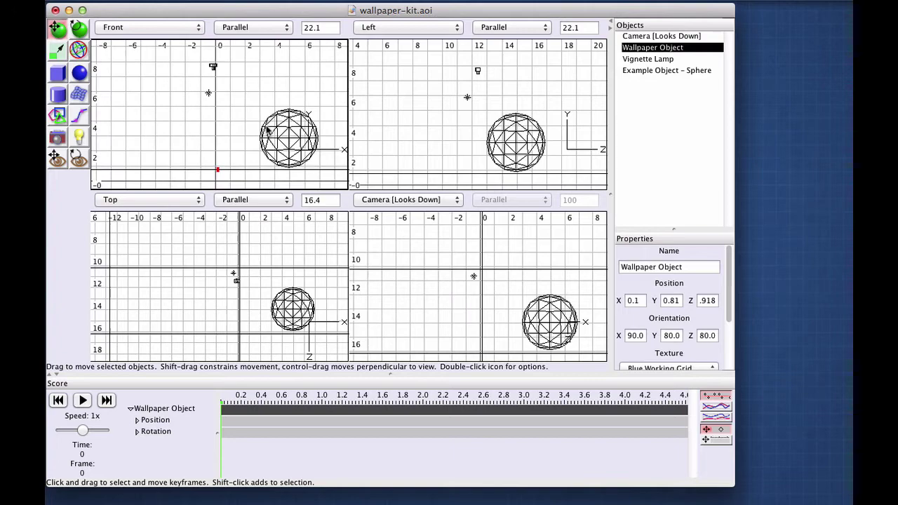
pyautogui.scroll(-12, 228, 339)
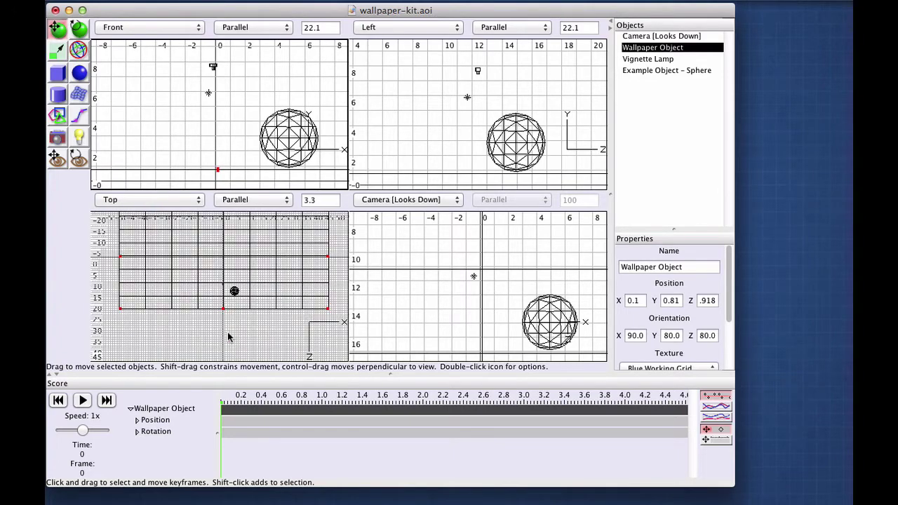
pyautogui.scroll(-2, 227, 339)
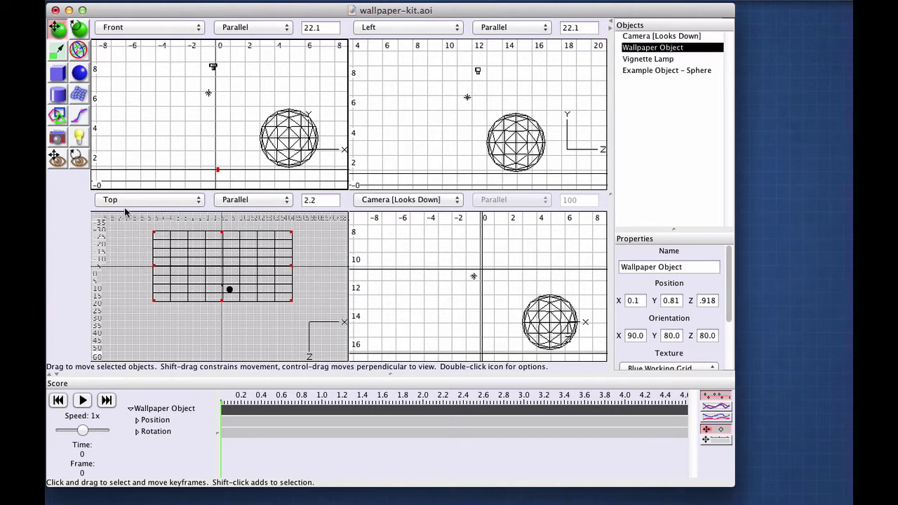
# Pan the Top view to recentre the wallpaper plane and zoom it out to a 4.0 scale.
pyautogui.click(58, 158)
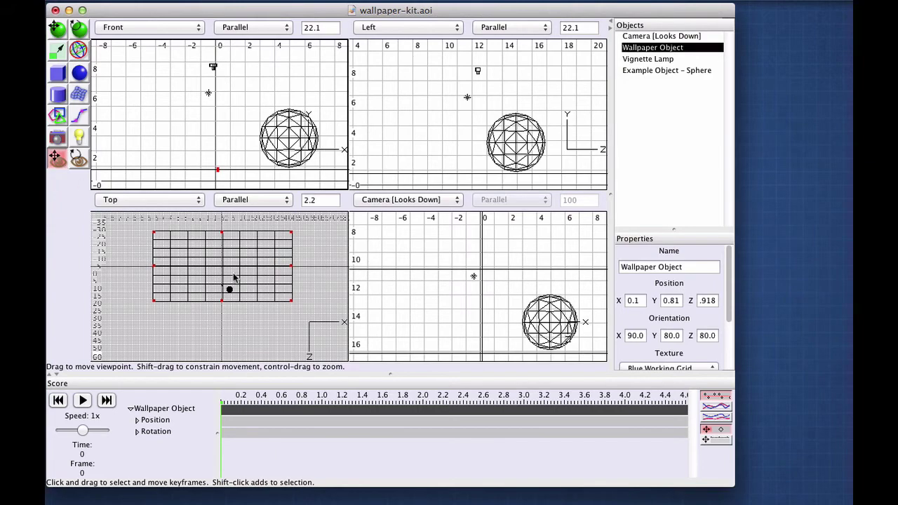
pyautogui.moveTo(234, 277)
pyautogui.mouseDown()
pyautogui.moveTo(236, 304)
pyautogui.moveTo(219, 282)
pyautogui.mouseUp()
pyautogui.moveTo(220, 282); pyautogui.dragTo(233, 295)
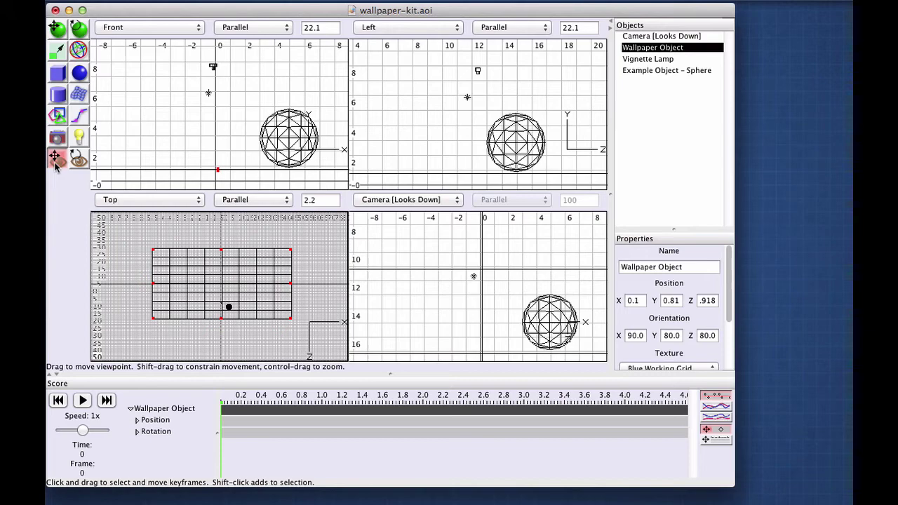
pyautogui.moveTo(192, 289); pyautogui.dragTo(215, 290)
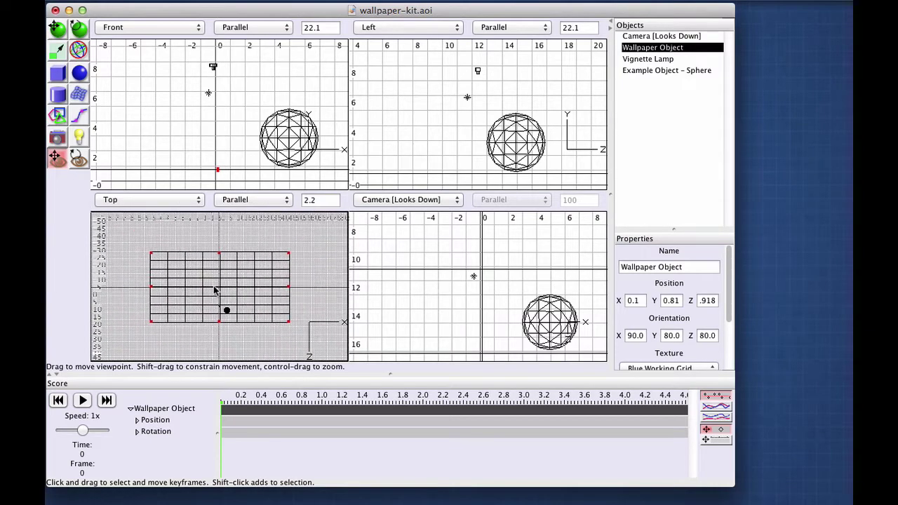
pyautogui.scroll(5, 215, 287)
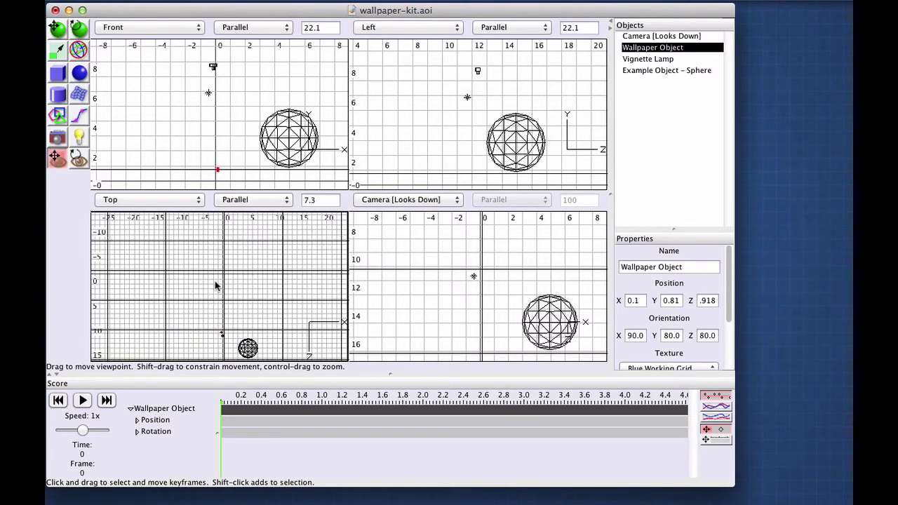
pyautogui.scroll(-2, 215, 286)
pyautogui.scroll(2, 216, 284)
pyautogui.scroll(-2, 216, 284)
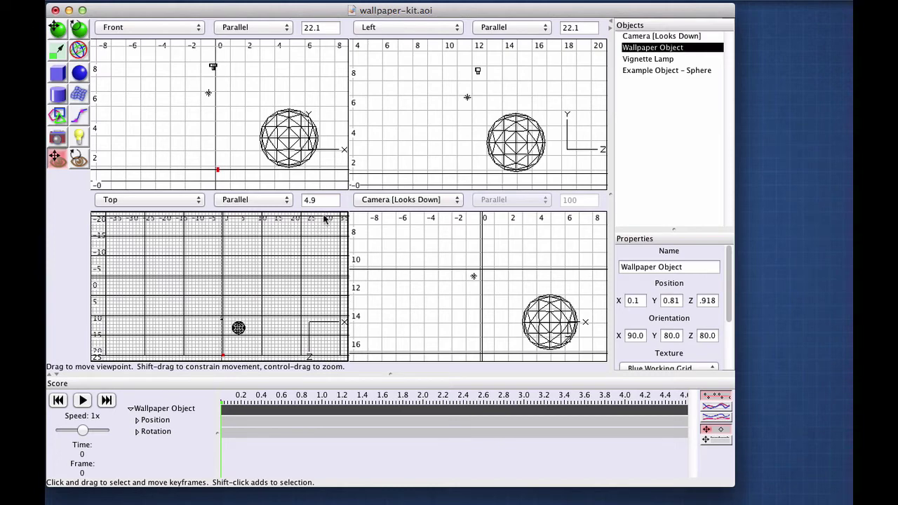
pyautogui.scroll(-2, 287, 291)
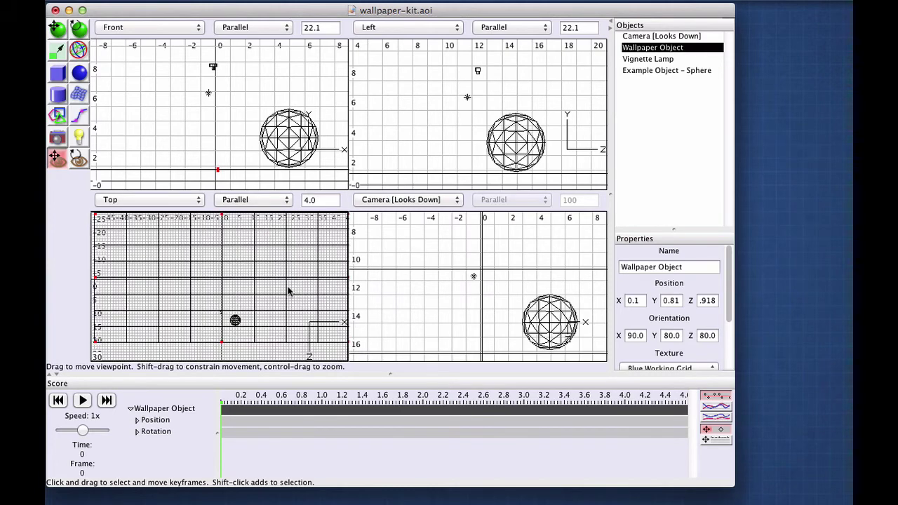
pyautogui.scroll(2, 287, 290)
pyautogui.scroll(-2, 288, 291)
pyautogui.click(227, 105)
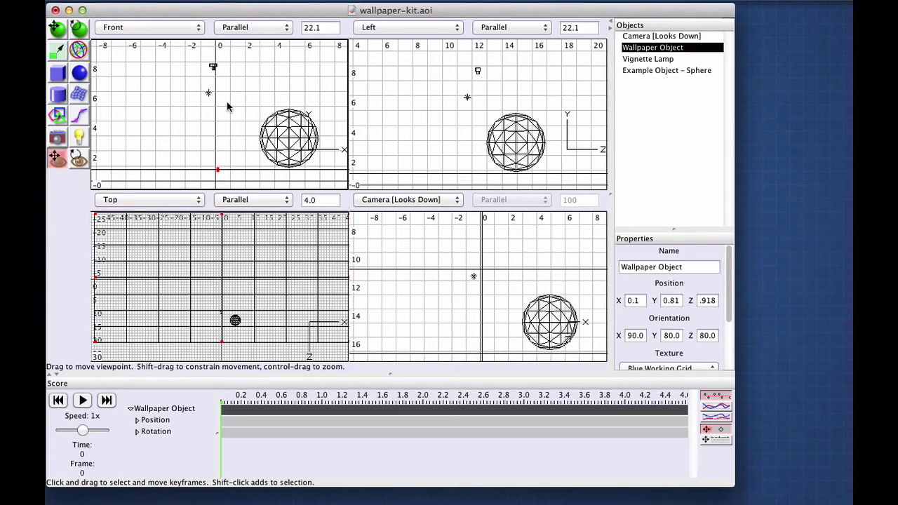
pyautogui.click(335, 0)
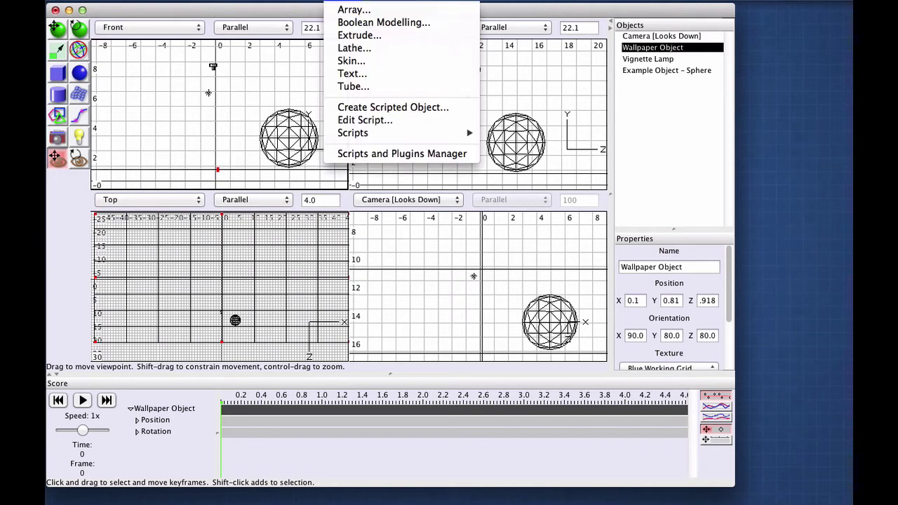
pyautogui.moveTo(239, 0)
pyautogui.moveTo(209, 0)
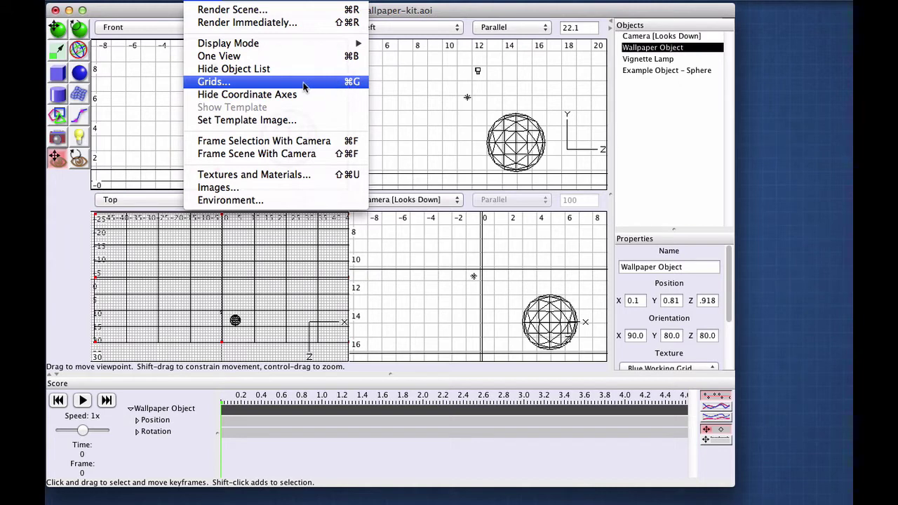
pyautogui.click(251, 84)
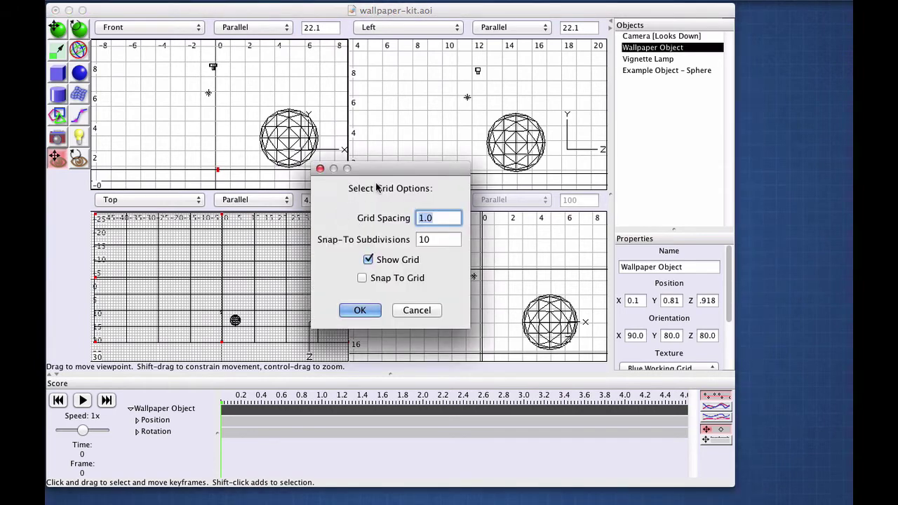
pyautogui.moveTo(384, 175); pyautogui.dragTo(364, 144)
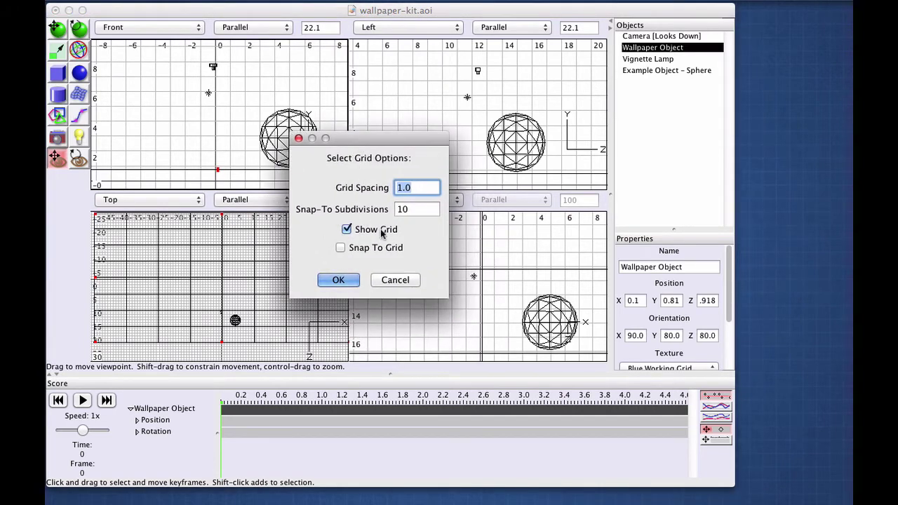
pyautogui.click(393, 280)
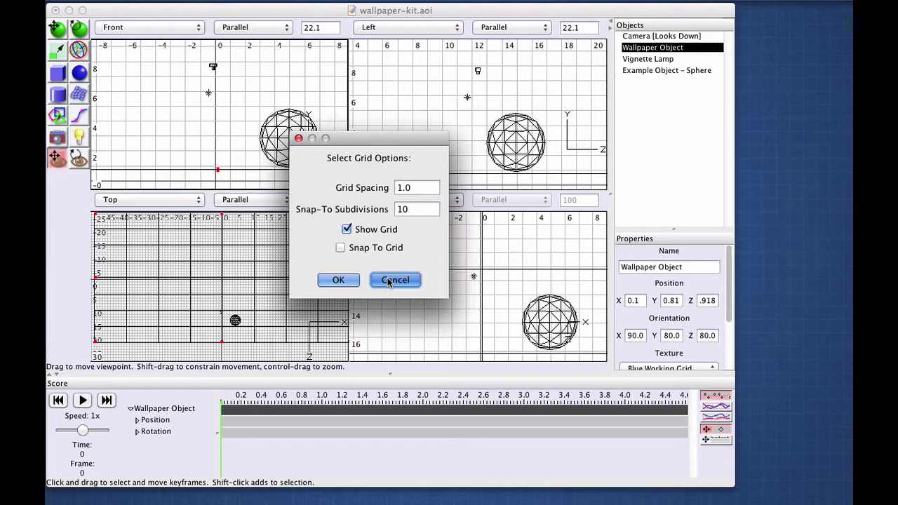
# Show the Front view in Smooth, Transparent and Rendered modes, then return it to Wireframe.
pyautogui.scroll(-3, 234, 300)
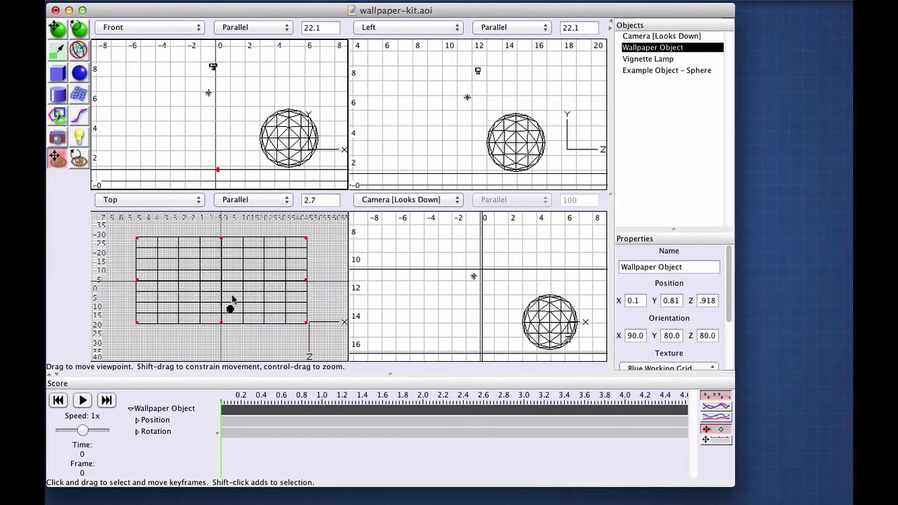
pyautogui.scroll(1, 235, 301)
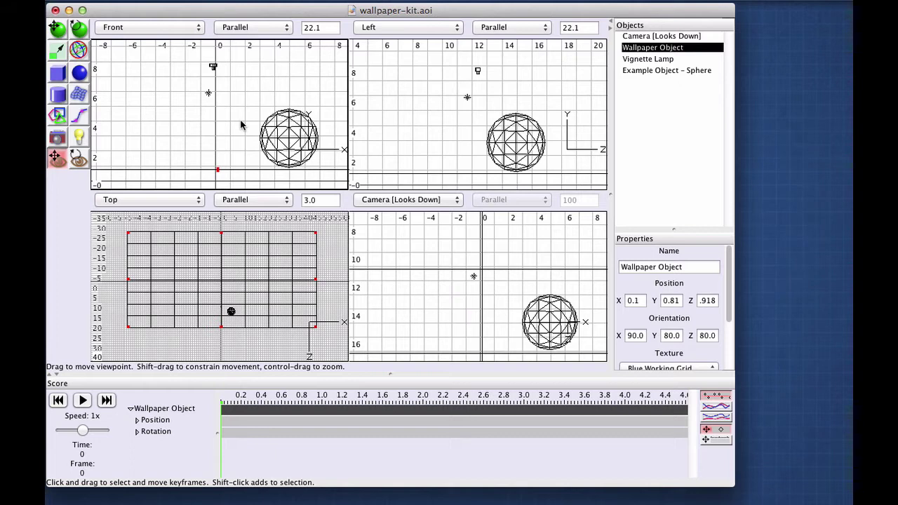
pyautogui.hotkey('ctrl', 'shift', 's')
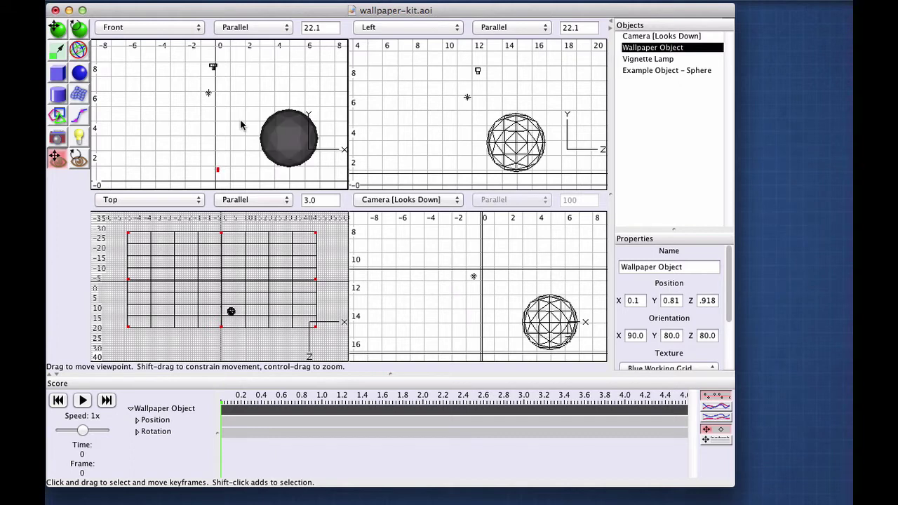
pyautogui.hotkey('ctrl', 'shift', 't')
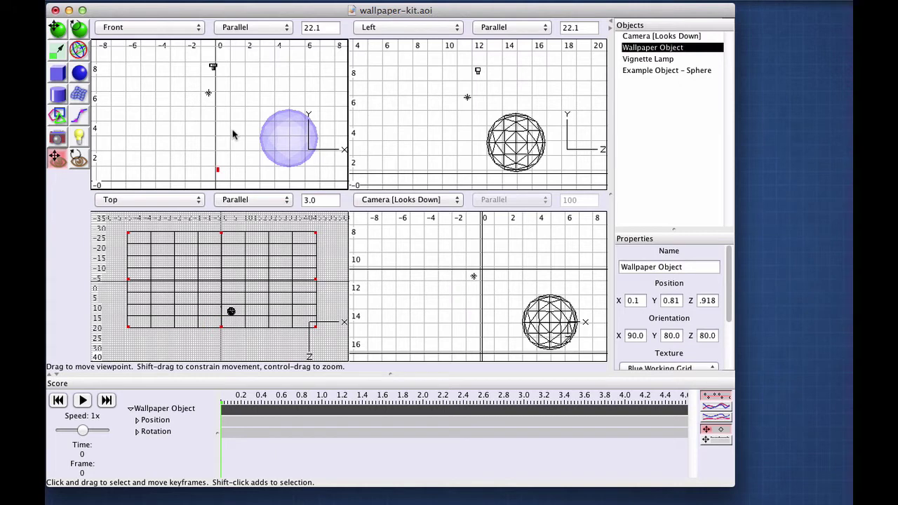
pyautogui.hotkey('ctrl', 'shift', 'r')
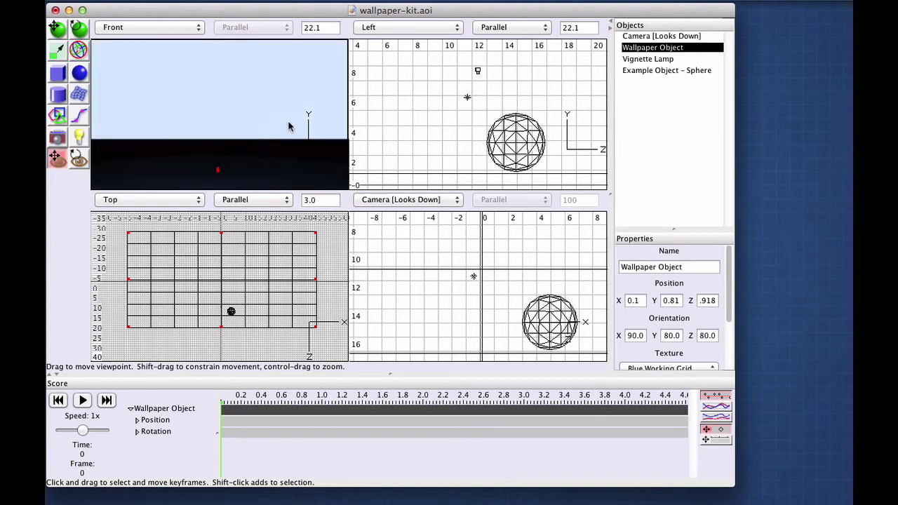
pyautogui.hotkey('ctrl', 'shift', 'w')
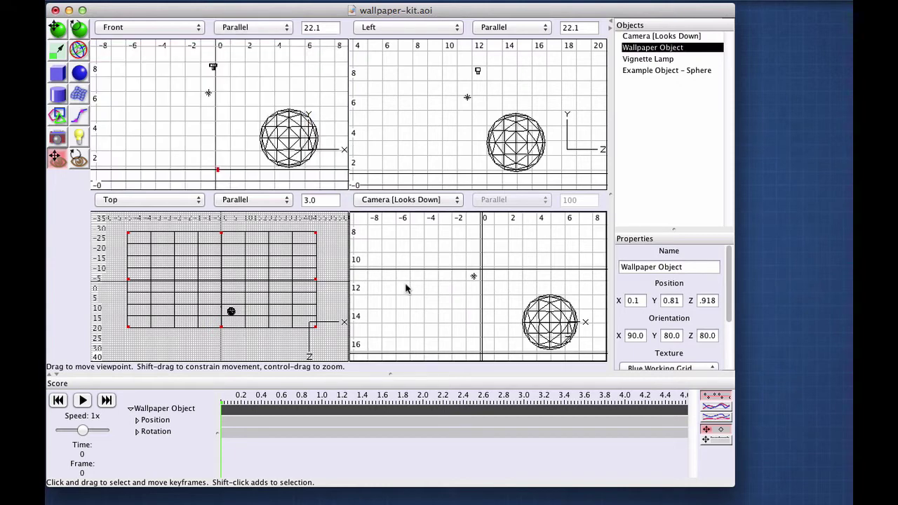
# Render the Camera view to check the light-blue sky and black ground, then return it to Wireframe.
pyautogui.hotkey('ctrl', 'shift', 'r')
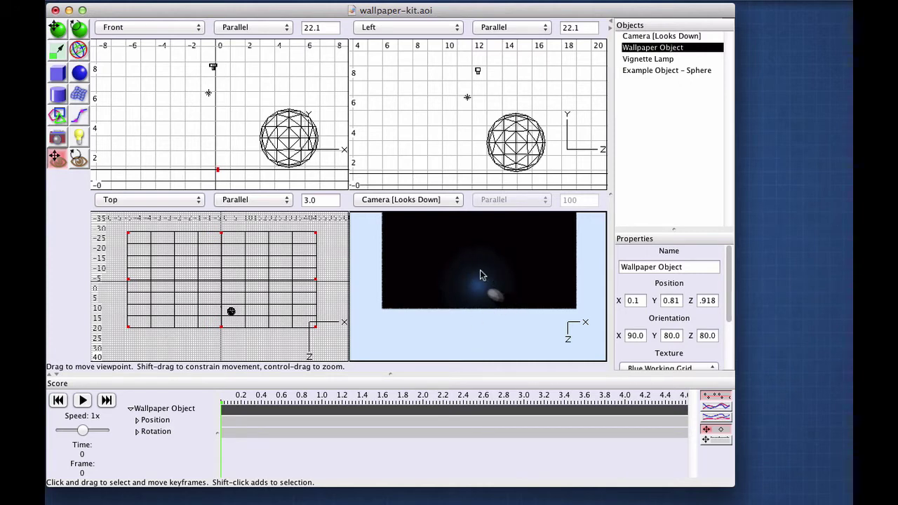
pyautogui.hotkey('ctrl', 'shift', 't')
pyautogui.hotkey('ctrl', 'shift', 'a')
pyautogui.hotkey('ctrl', 'shift', 's')
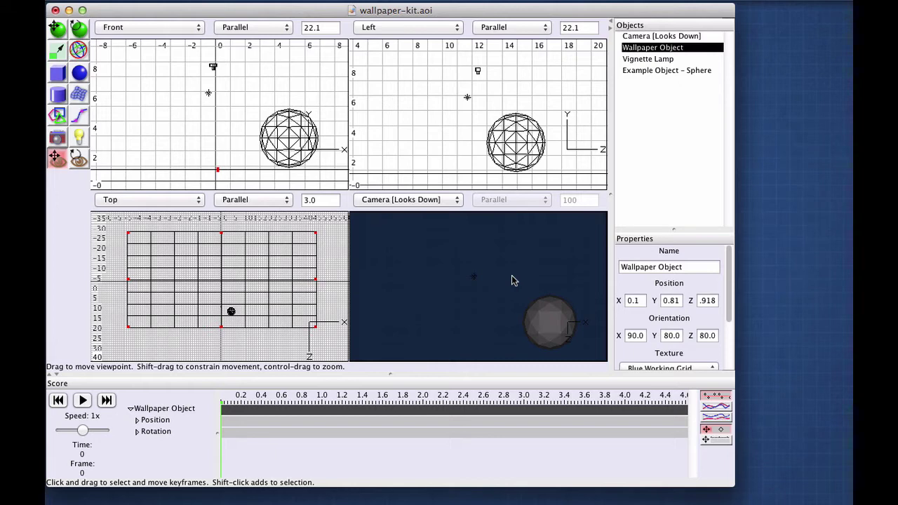
pyautogui.hotkey('ctrl', 'shift', 'w')
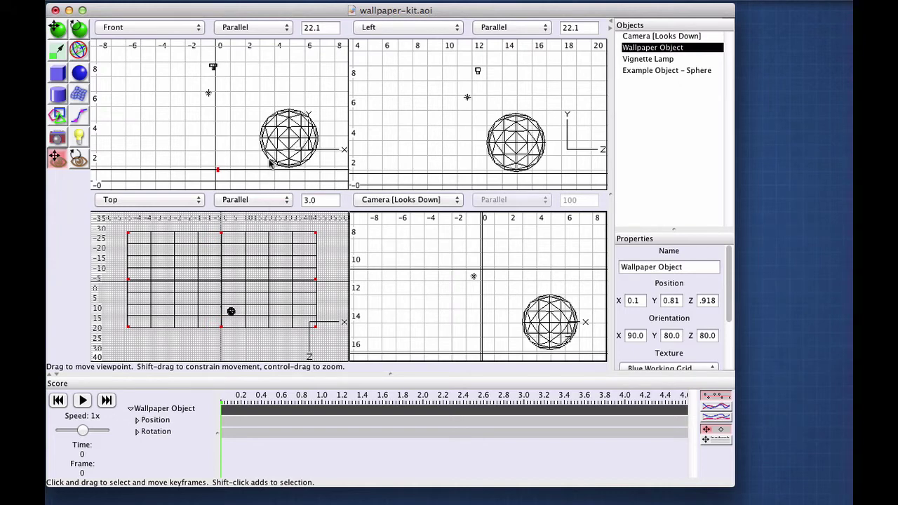
# Assign the Comfort Grid texture to the Wallpaper Object through Set Texture and Material.
pyautogui.rightClick(665, 53)
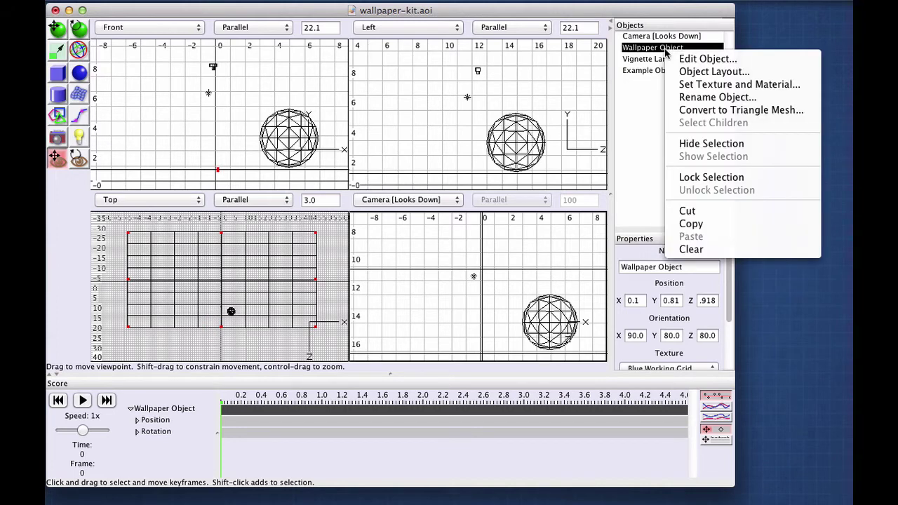
pyautogui.click(700, 85)
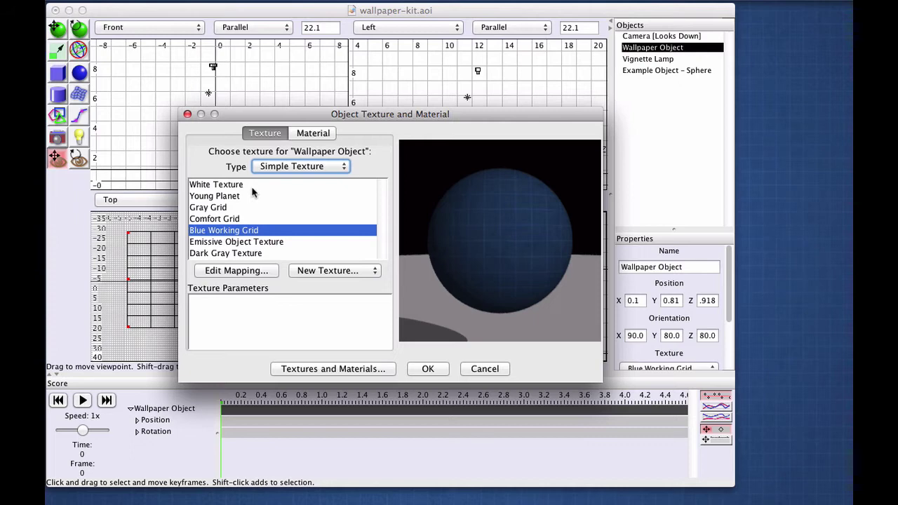
pyautogui.click(247, 199)
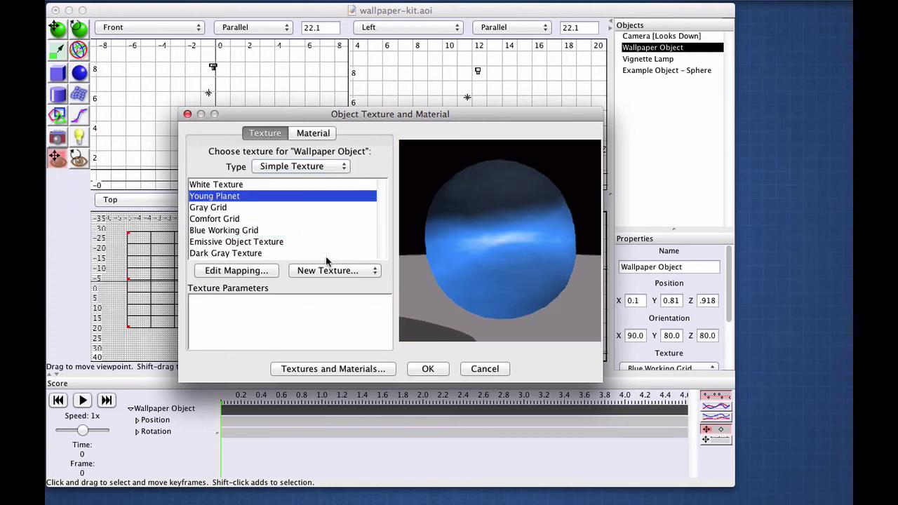
pyautogui.click(246, 220)
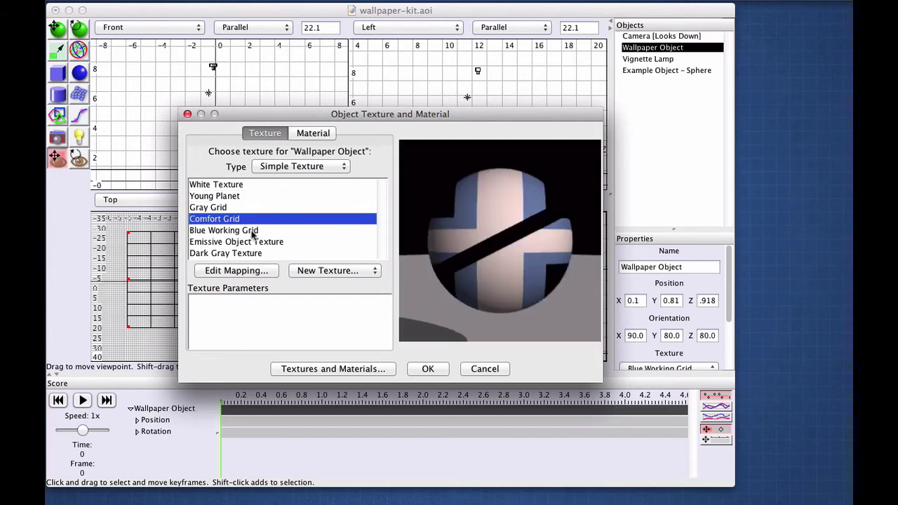
pyautogui.click(237, 271)
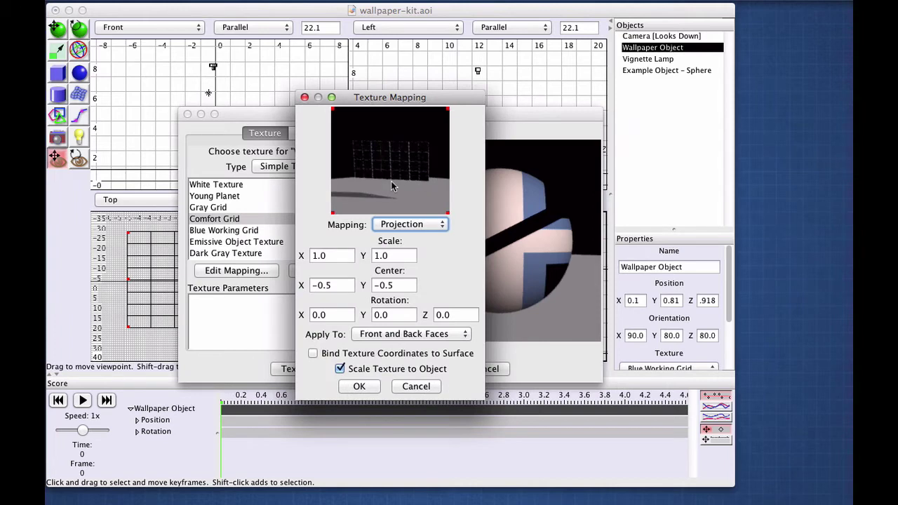
# Enlarge and reposition the Texture Mapping window, then rotate its preview around the grid wallpaper.
pyautogui.moveTo(392, 186)
pyautogui.mouseDown()
pyautogui.moveTo(392, 161)
pyautogui.moveTo(423, 116)
pyautogui.moveTo(397, 171)
pyautogui.mouseUp()
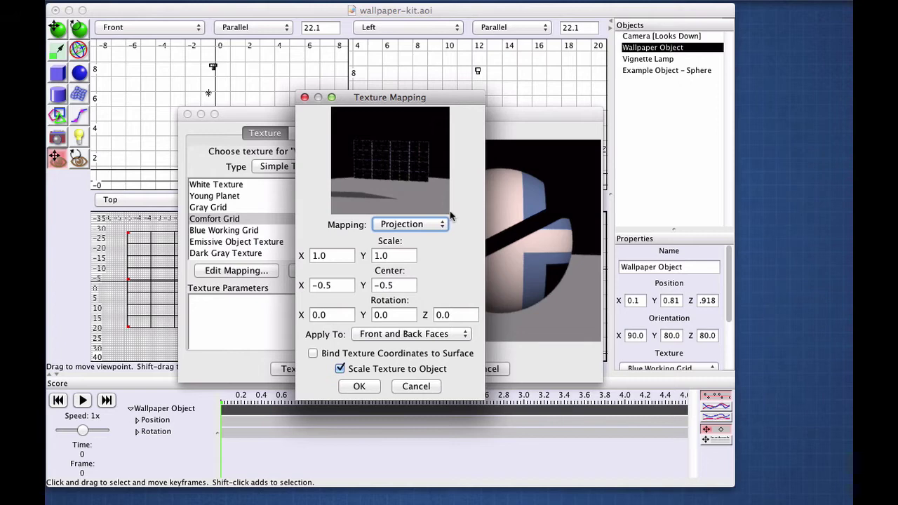
pyautogui.moveTo(484, 398); pyautogui.dragTo(675, 465)
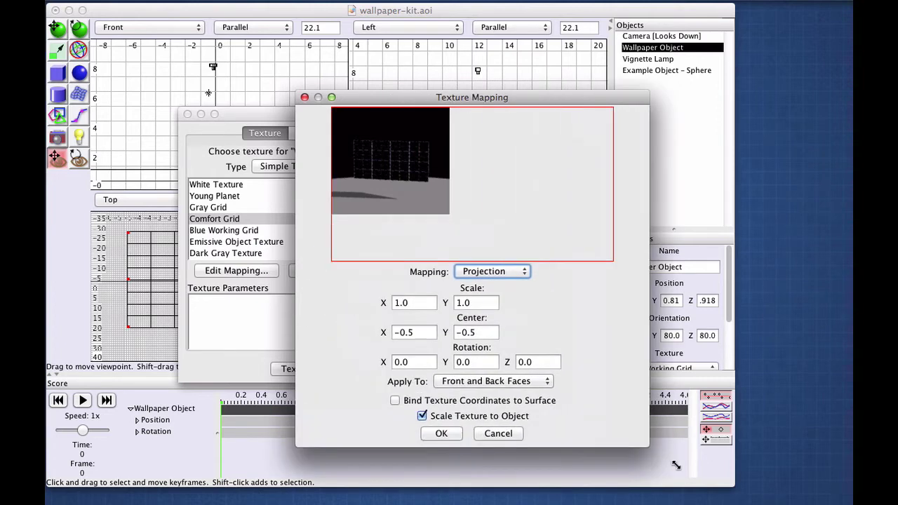
pyautogui.moveTo(504, 99); pyautogui.dragTo(469, 79)
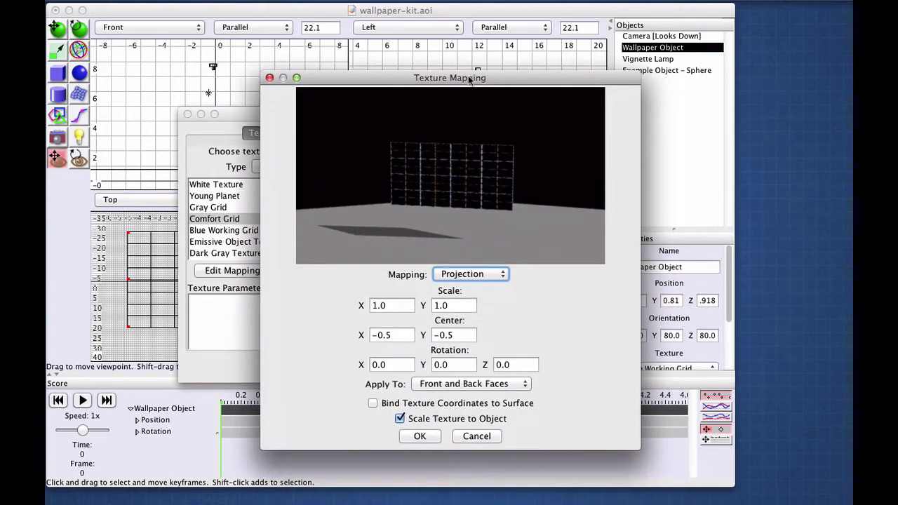
pyautogui.moveTo(460, 207); pyautogui.dragTo(480, 169)
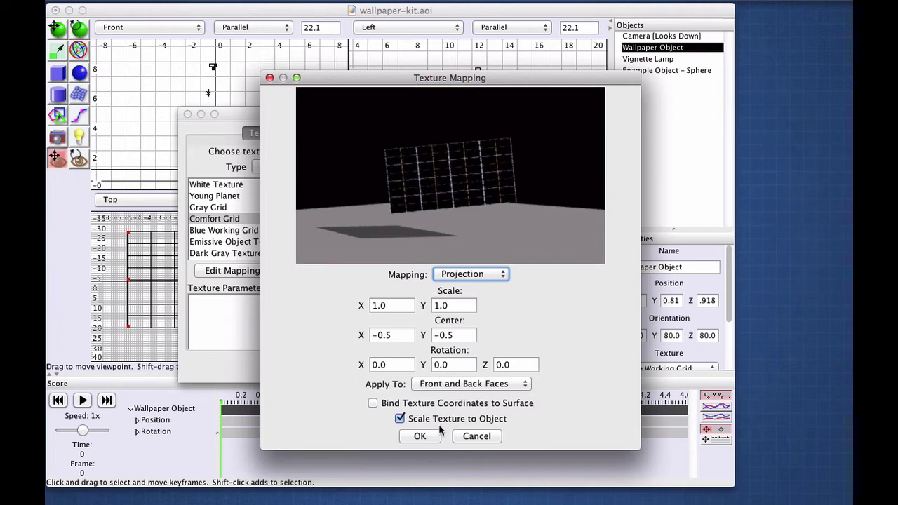
pyautogui.moveTo(416, 159); pyautogui.dragTo(441, 151)
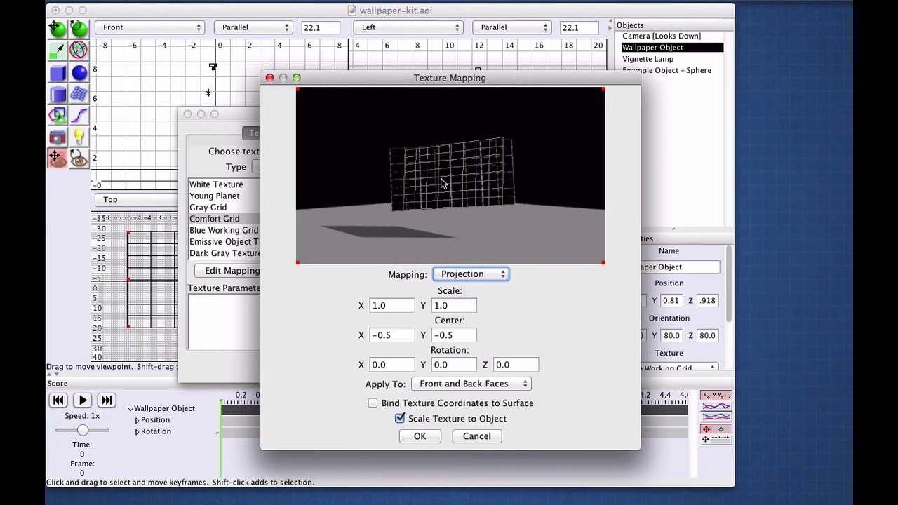
pyautogui.moveTo(443, 182)
pyautogui.mouseDown()
pyautogui.moveTo(477, 170)
pyautogui.moveTo(461, 187)
pyautogui.mouseUp()
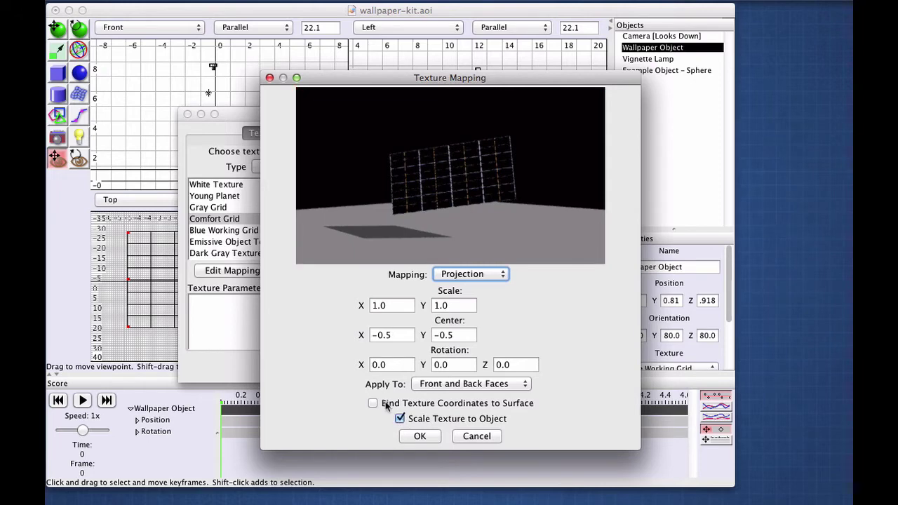
# Set the Comfort Grid projection scale to .2 in both X and Y.
pyautogui.click(400, 418)
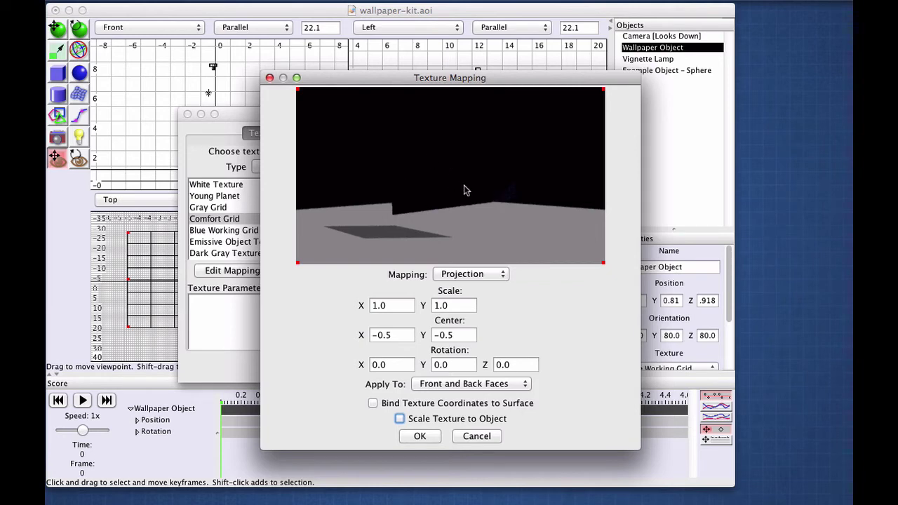
pyautogui.click(399, 419)
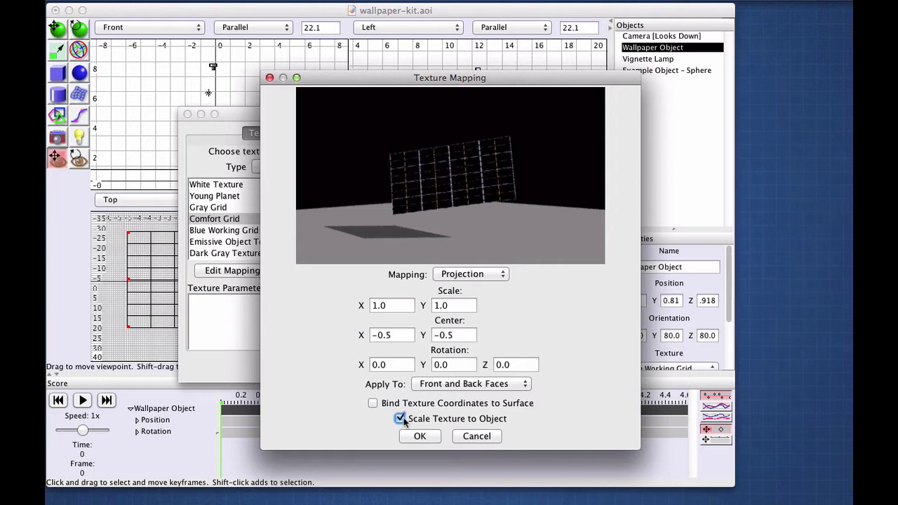
pyautogui.click(389, 305)
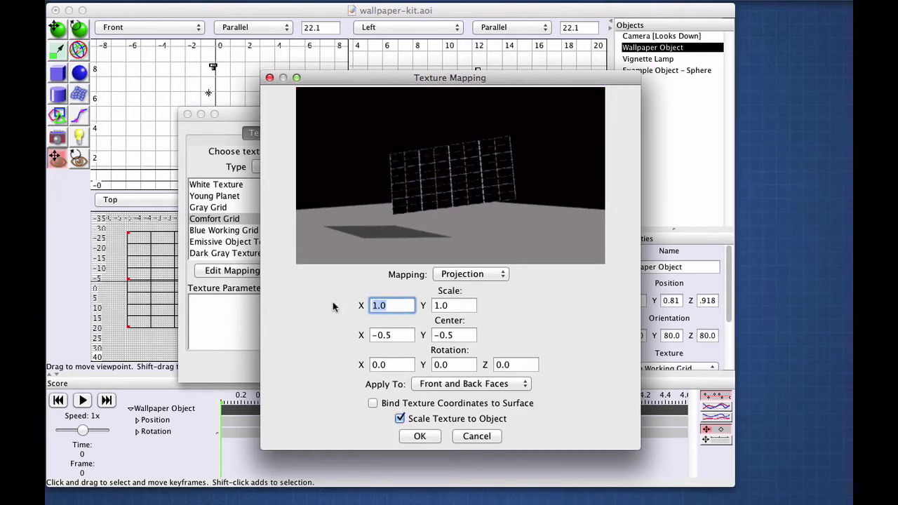
pyautogui.write('.2')
pyautogui.press('Tab')
pyautogui.write('.2')
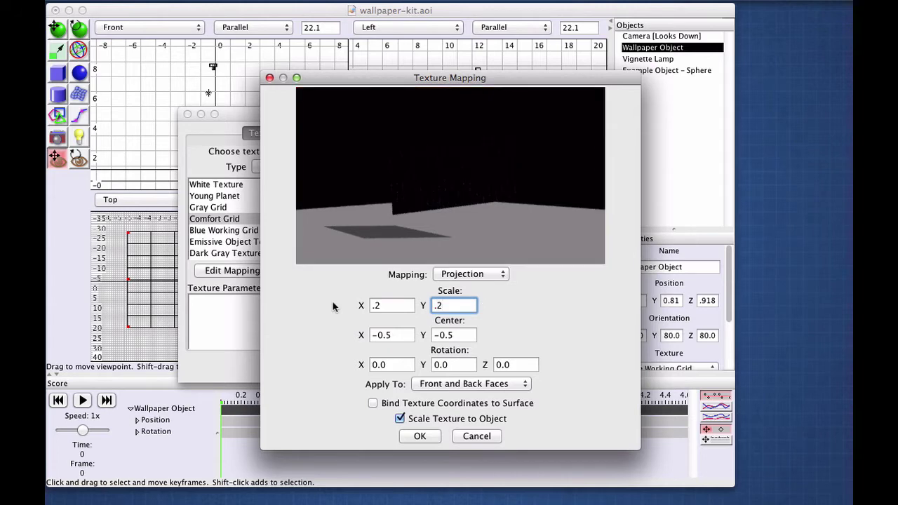
# Change both projection scale values from .2 to .7.
pyautogui.click(384, 309)
pyautogui.press('BackSpace')
pyautogui.press('BackSpace')
pyautogui.write('.7')
pyautogui.press('Tab')
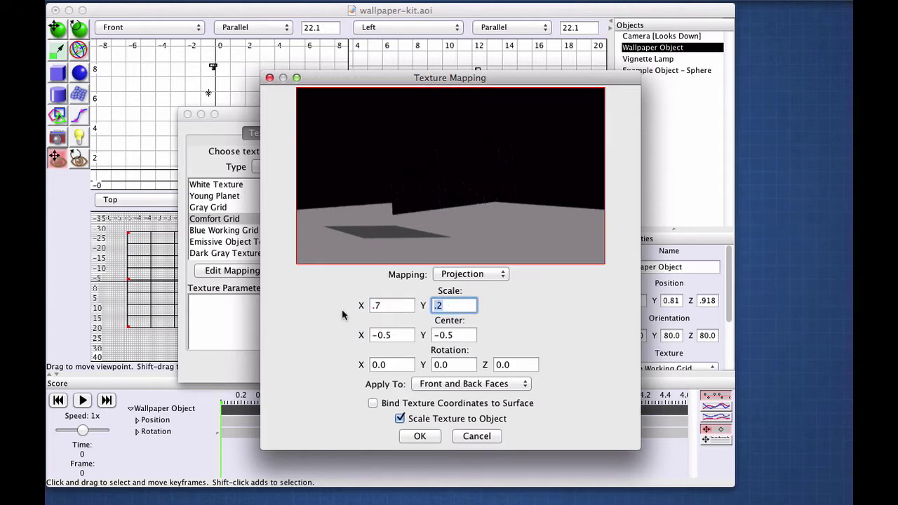
pyautogui.press('BackSpace')
pyautogui.write('.8')
pyautogui.write('7')
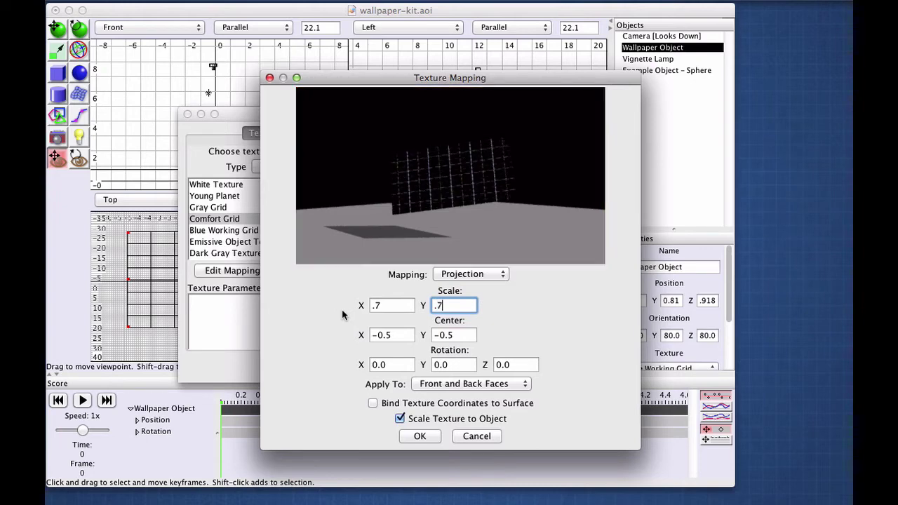
pyautogui.moveTo(404, 309); pyautogui.dragTo(348, 303)
pyautogui.moveTo(465, 305); pyautogui.dragTo(376, 293)
pyautogui.click(397, 303)
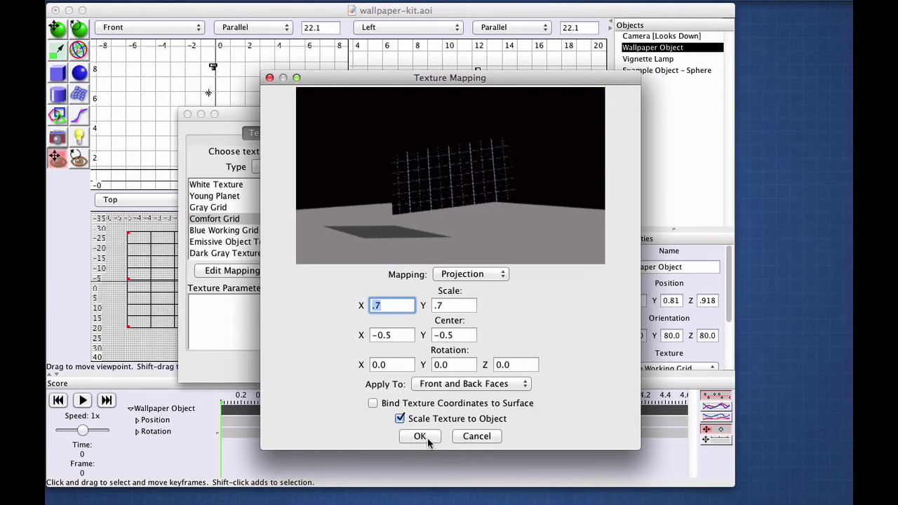
# Discard the mapping changes and open the Blue Working Grid texture for editing.
pyautogui.click(475, 437)
pyautogui.click(270, 211)
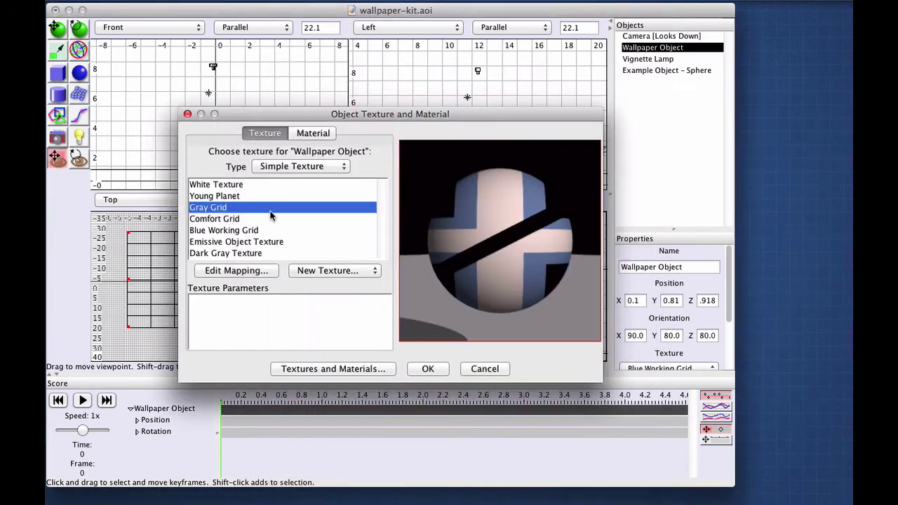
pyautogui.click(272, 219)
pyautogui.click(276, 229)
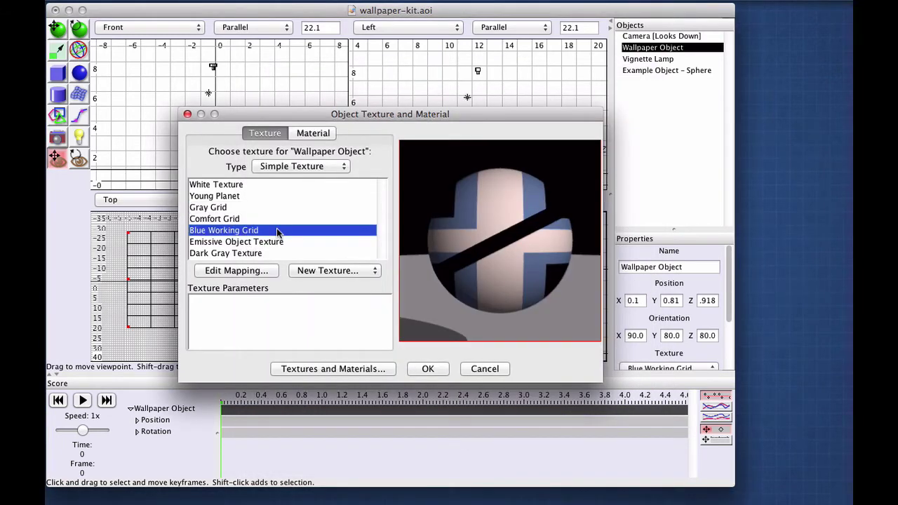
pyautogui.doubleClick(276, 230)
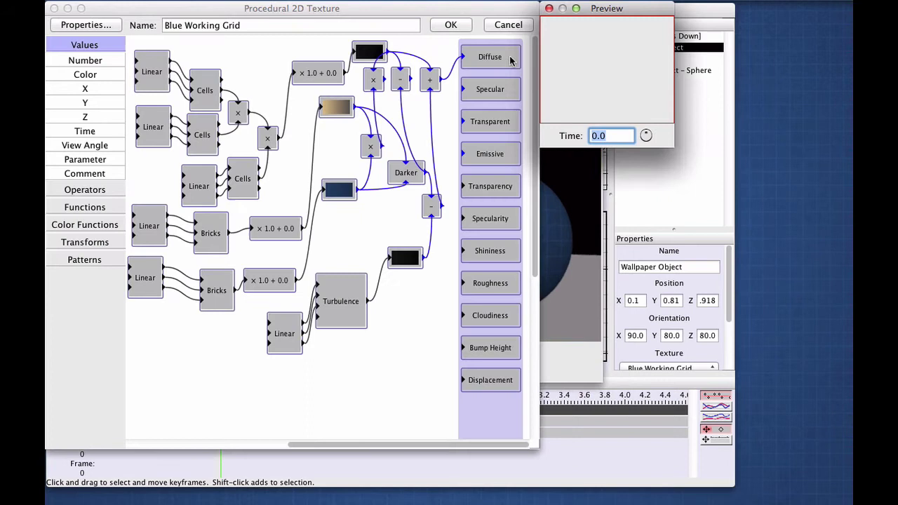
# Preview the texture on a Cube from the Front viewpoint and enlarge the preview window.
pyautogui.moveTo(619, 7); pyautogui.dragTo(629, 7)
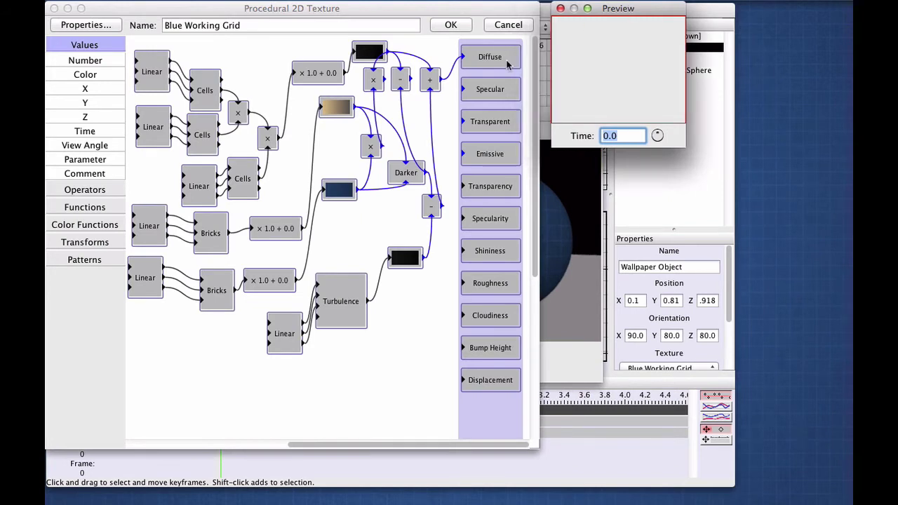
pyautogui.moveTo(612, 56); pyautogui.dragTo(609, 84)
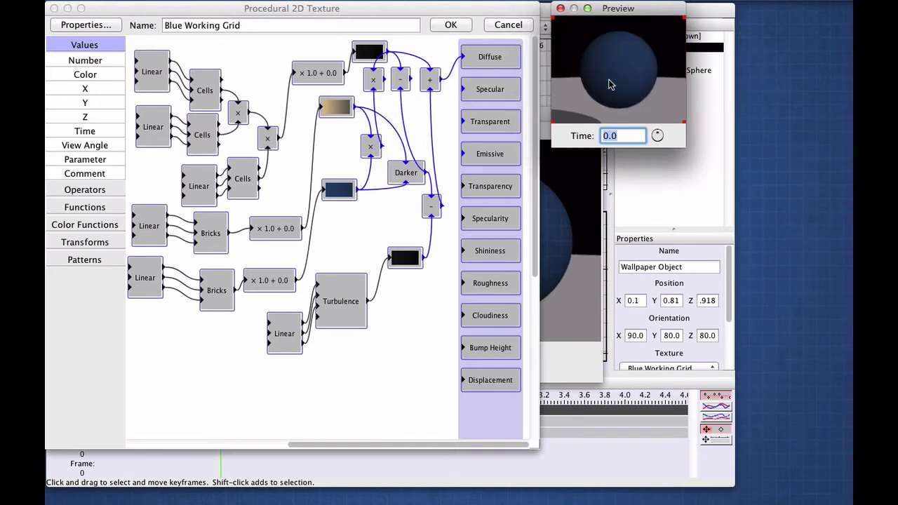
pyautogui.doubleClick(617, 71)
pyautogui.click(636, 65)
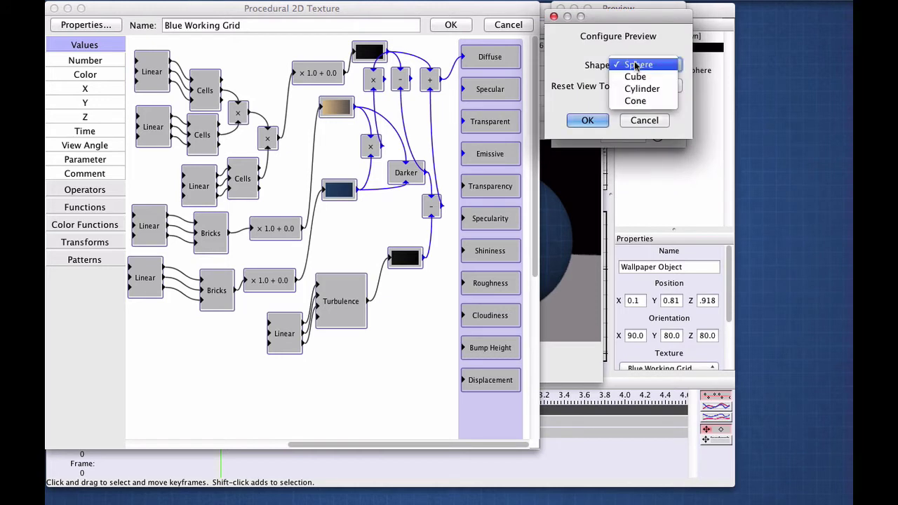
pyautogui.click(640, 76)
pyautogui.click(649, 86)
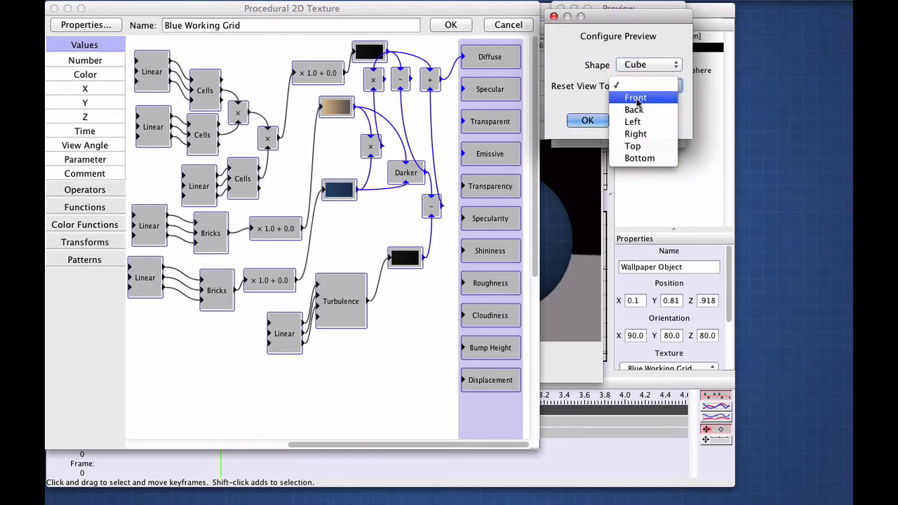
pyautogui.click(636, 86)
pyautogui.click(588, 123)
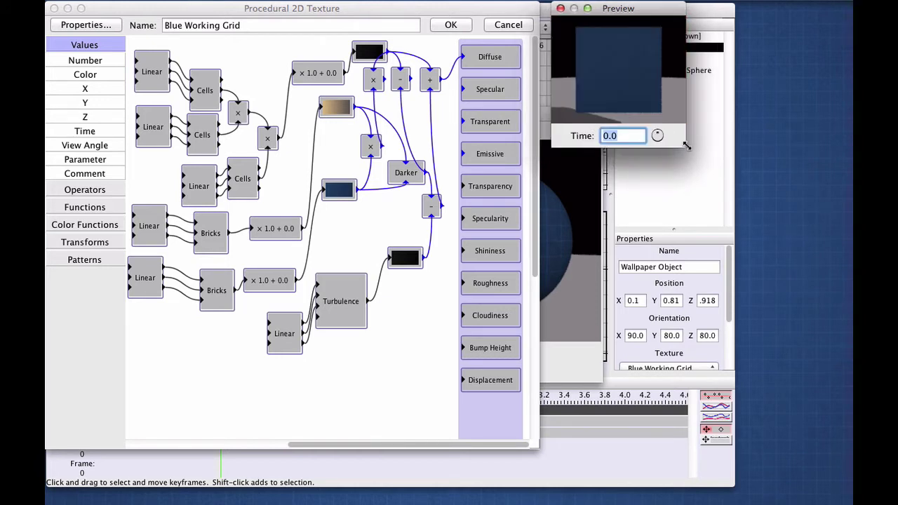
pyautogui.moveTo(688, 146); pyautogui.dragTo(731, 181)
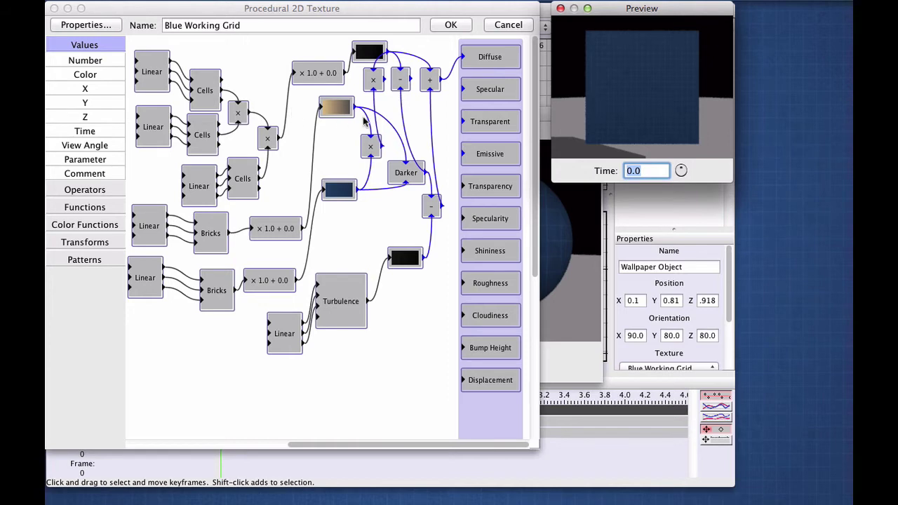
# Rearrange the +, × 1.0 + 0.0, gradient and black colour nodes in the graph.
pyautogui.moveTo(431, 81); pyautogui.dragTo(419, 98)
pyautogui.click(422, 77)
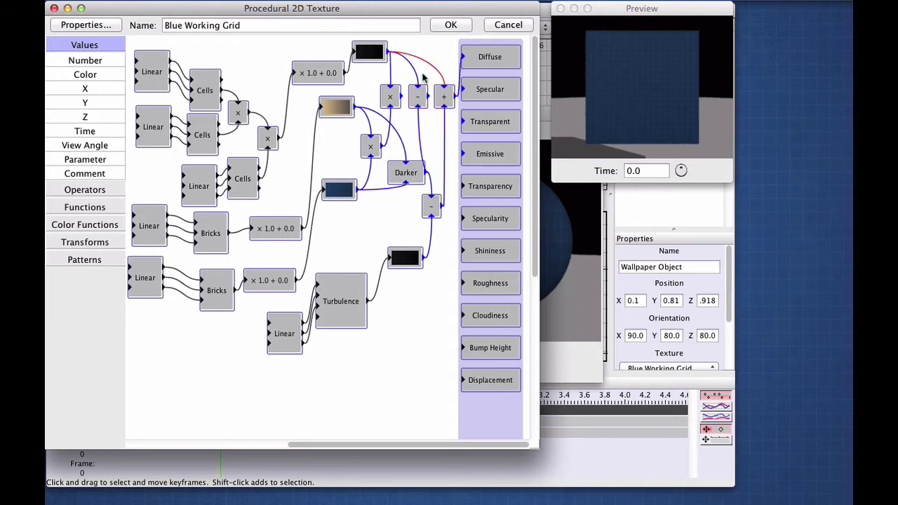
pyautogui.moveTo(329, 72); pyautogui.dragTo(322, 73)
pyautogui.moveTo(334, 112); pyautogui.dragTo(370, 155)
pyautogui.moveTo(305, 72); pyautogui.dragTo(305, 84)
pyautogui.moveTo(347, 53)
pyautogui.mouseDown()
pyautogui.moveTo(358, 56)
pyautogui.moveTo(353, 63)
pyautogui.mouseUp()
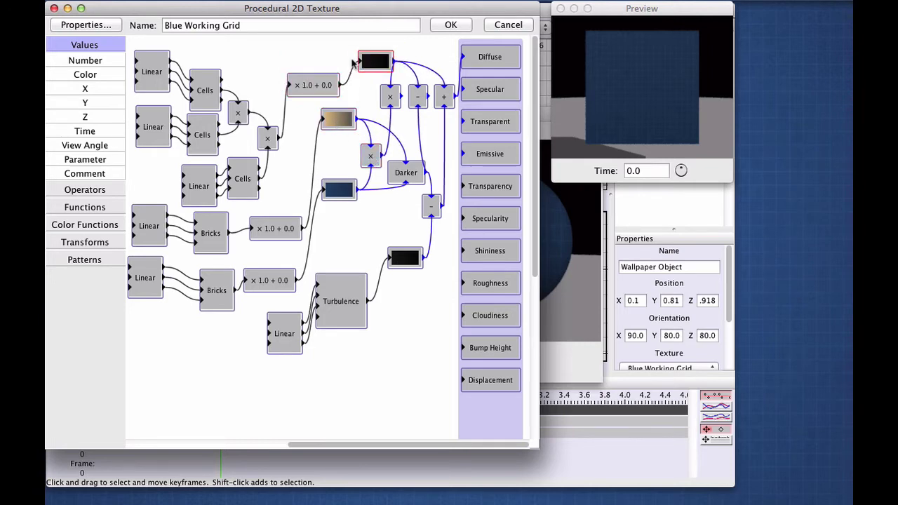
pyautogui.moveTo(311, 90); pyautogui.dragTo(315, 89)
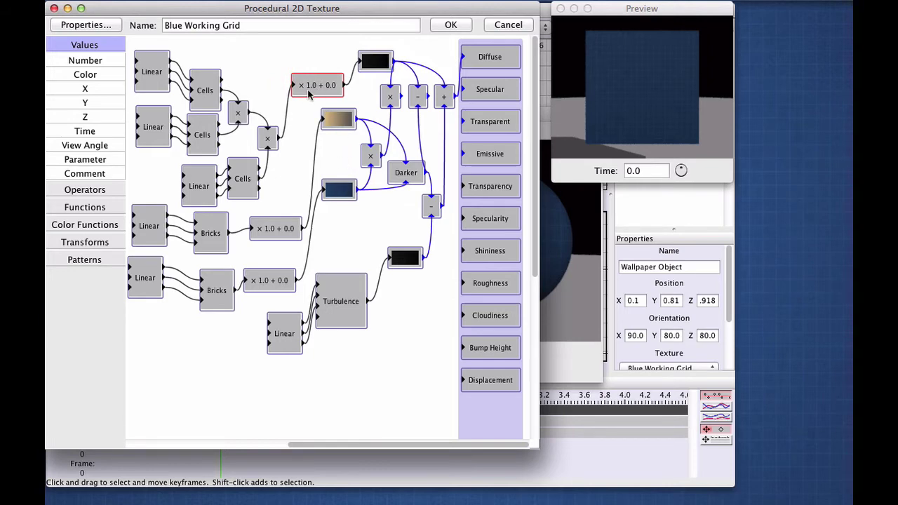
# Move the top Cells node upward, then add and delete a test Linear transform node.
pyautogui.click(207, 82)
pyautogui.moveTo(207, 83); pyautogui.dragTo(205, 67)
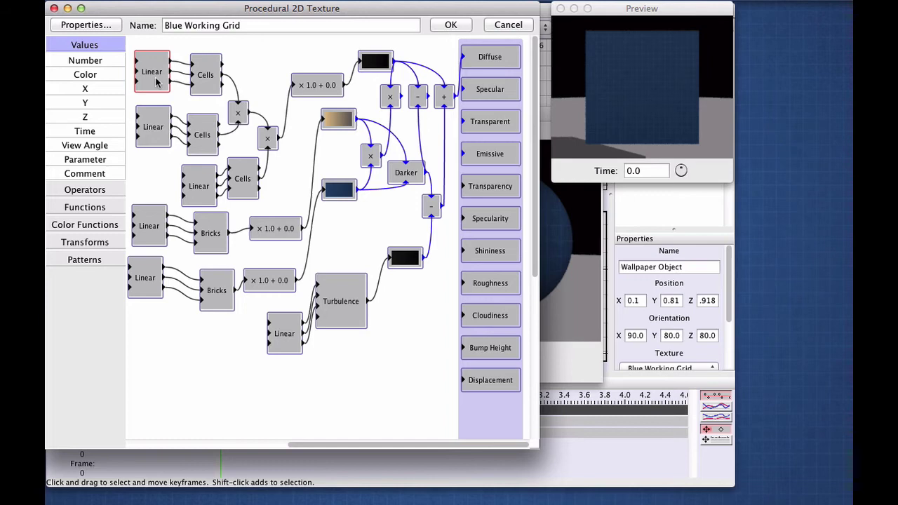
pyautogui.click(102, 241)
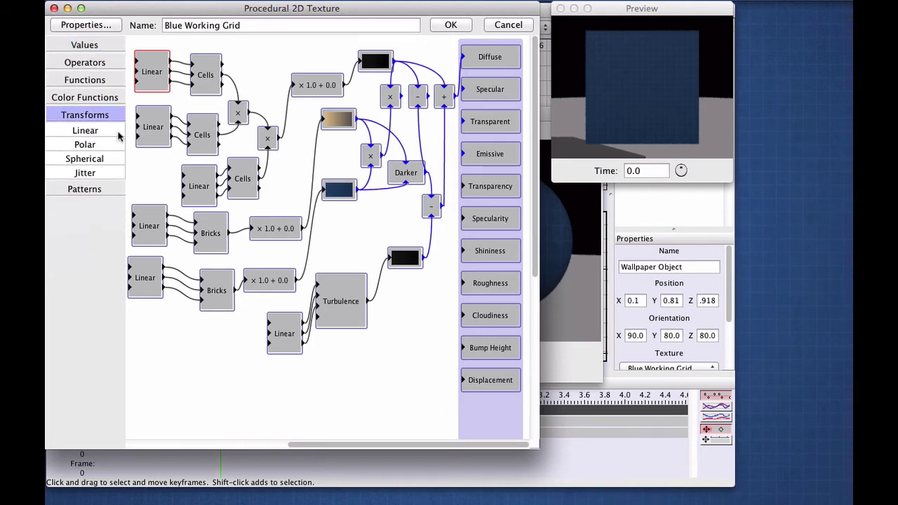
pyautogui.moveTo(85, 130); pyautogui.dragTo(166, 181)
pyautogui.press('Delete')
# In the top Linear transform's parameters, try scale 1 and then 64 on every axis.
pyautogui.doubleClick(152, 73)
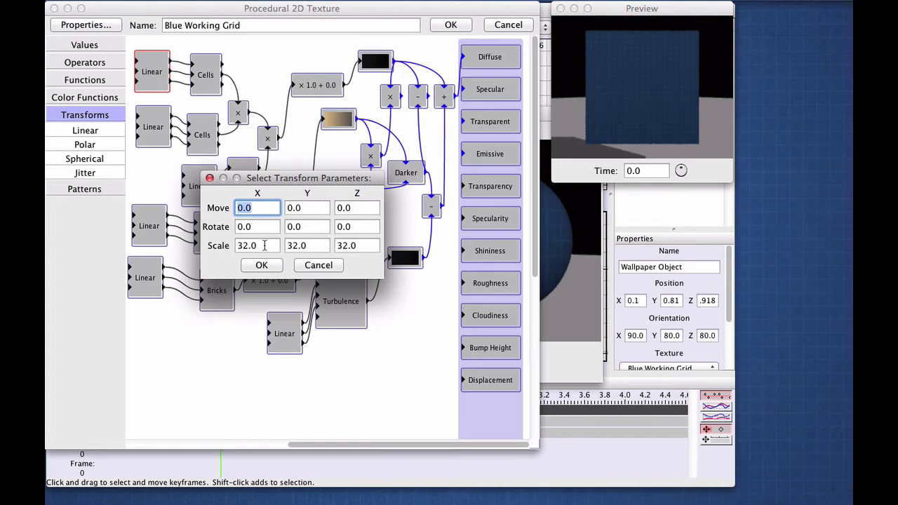
pyautogui.click(264, 244)
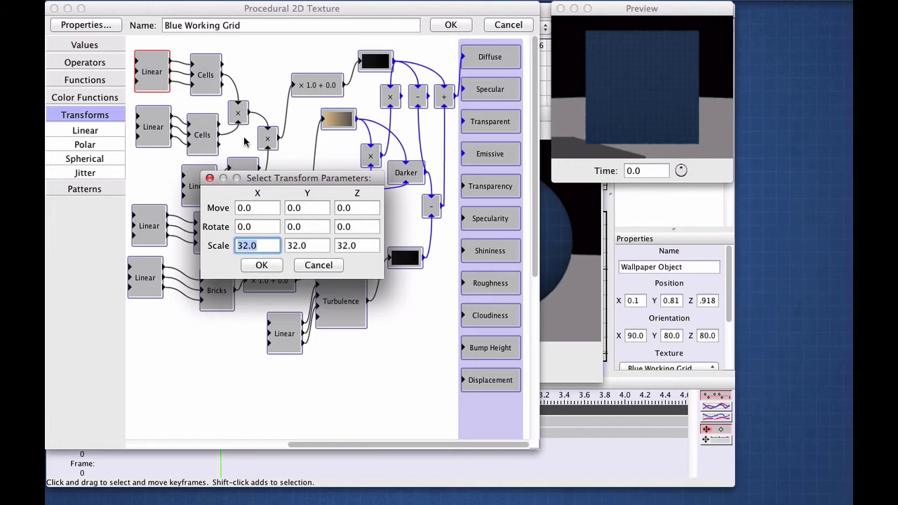
pyautogui.write('1')
pyautogui.press('Tab')
pyautogui.write('1')
pyautogui.press('Tab')
pyautogui.write('1')
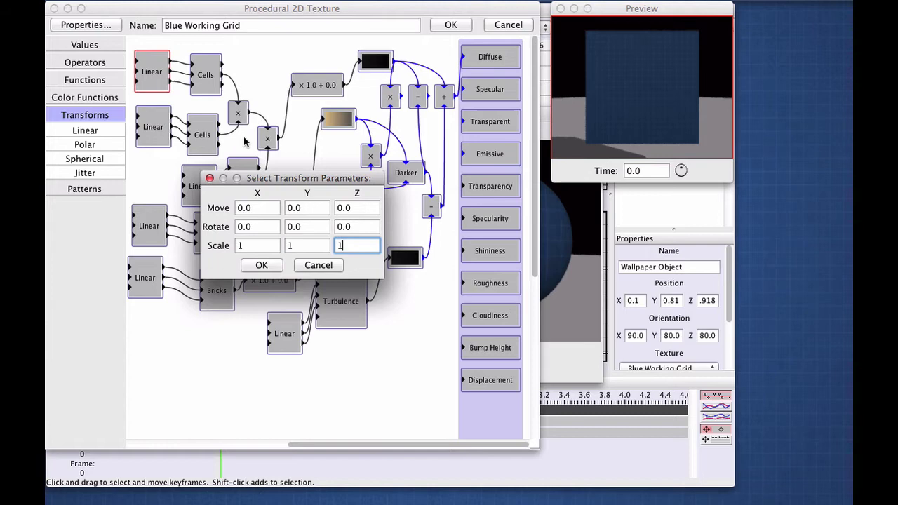
pyautogui.hotkey('shift', 'Tab')
pyautogui.hotkey('shift', 'Tab')
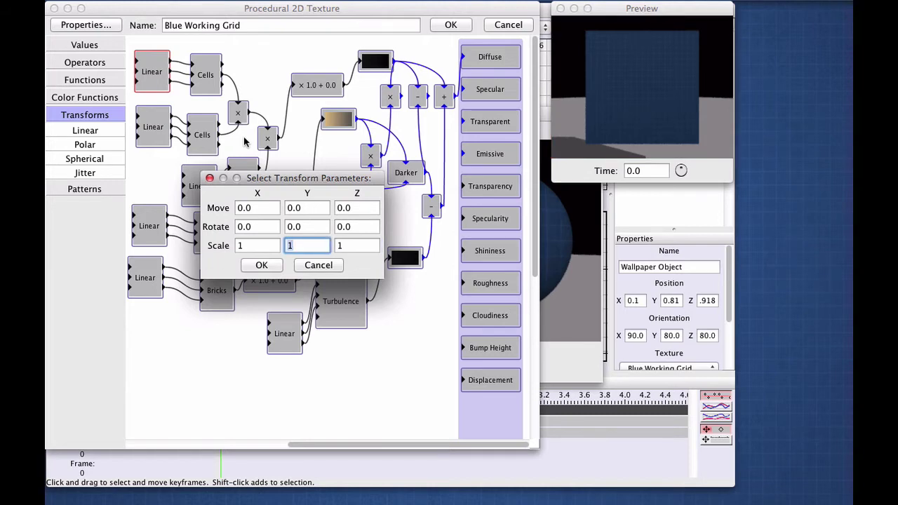
pyautogui.write('64')
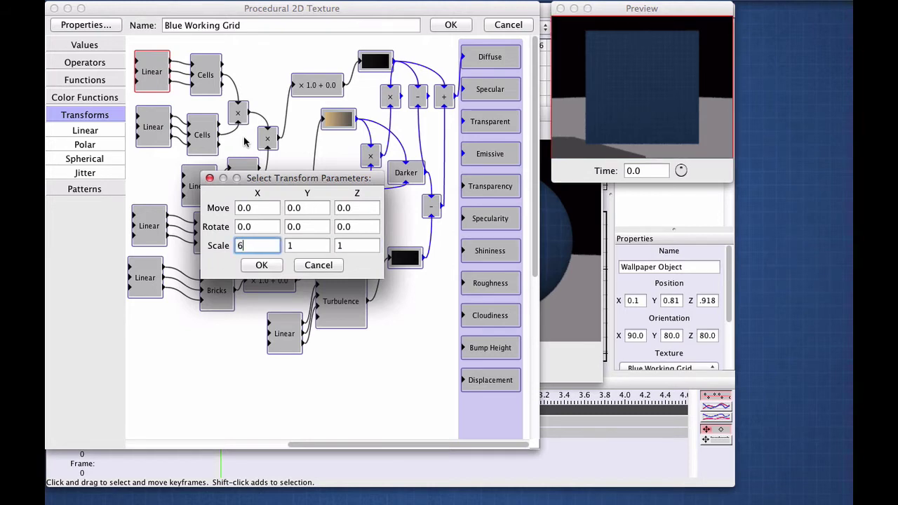
pyautogui.press('Tab')
pyautogui.write('64')
pyautogui.press('Tab')
pyautogui.write('64')
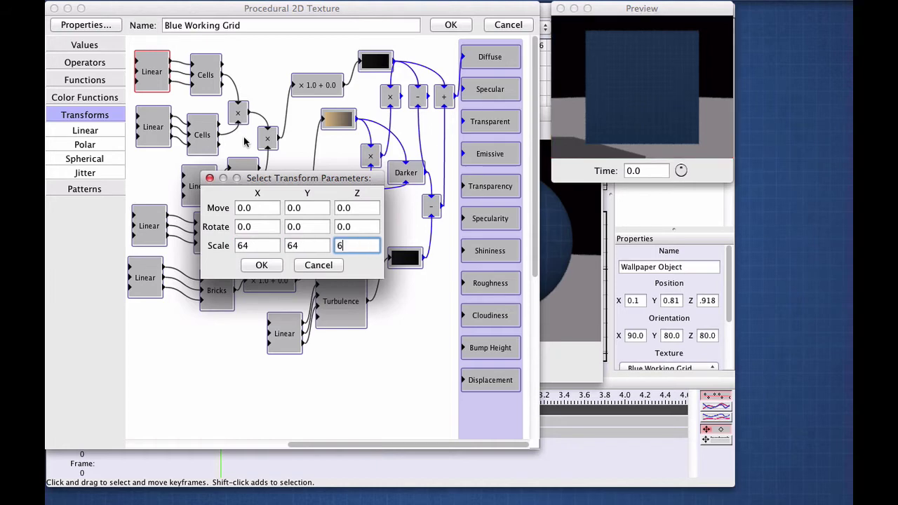
# Set the top Linear transform's scale to 32 on X, Y and Z and apply it.
pyautogui.hotkey('shift', 'Tab')
pyautogui.hotkey('shift', 'Tab')
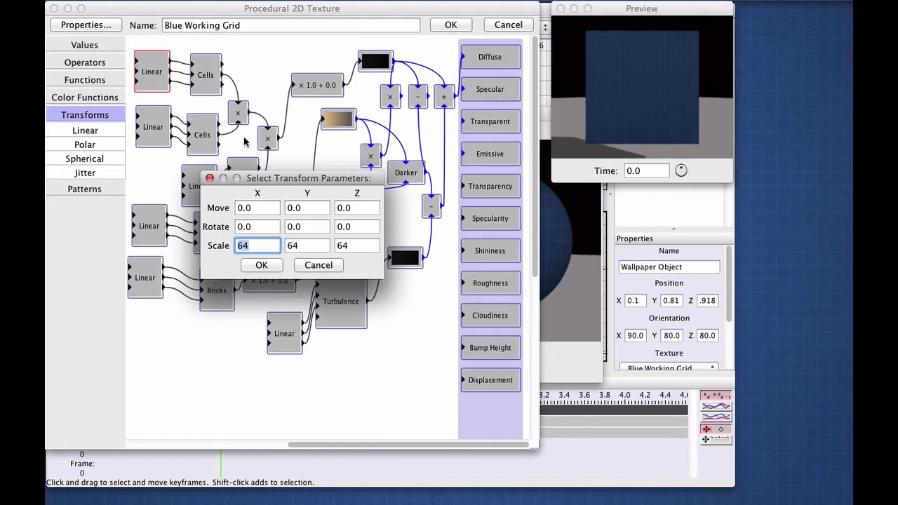
pyautogui.write('32')
pyautogui.press('Tab')
pyautogui.write('32')
pyautogui.press('Tab')
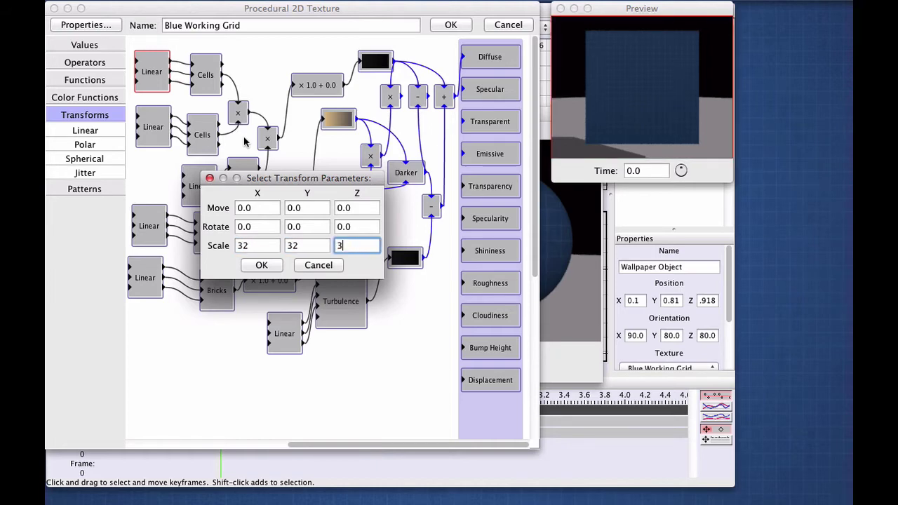
pyautogui.write("32'")
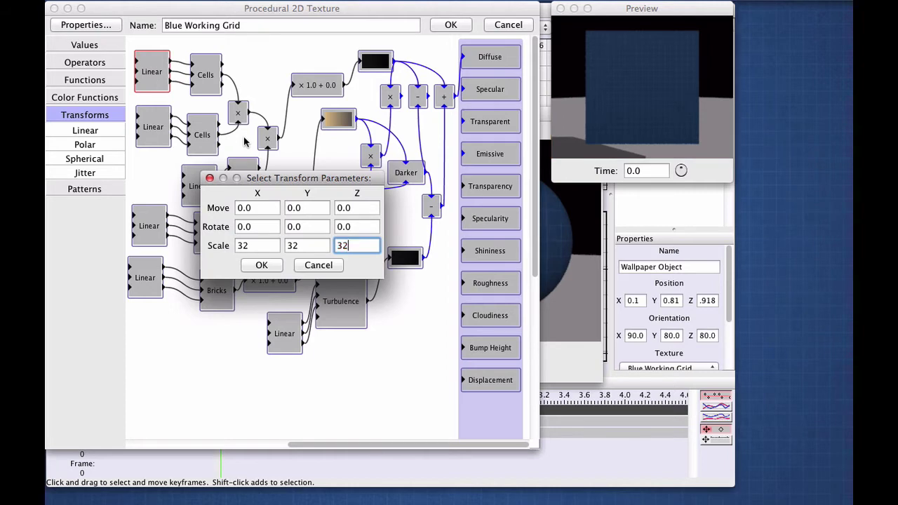
pyautogui.press('Return')
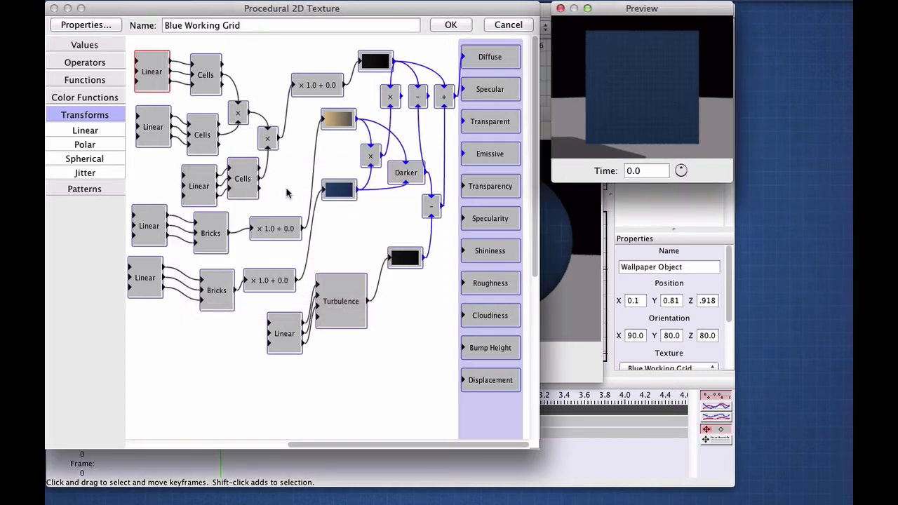
# Change the lower Linear node's transform scale from 20 to 10 on X, Y and Z.
pyautogui.doubleClick(165, 232)
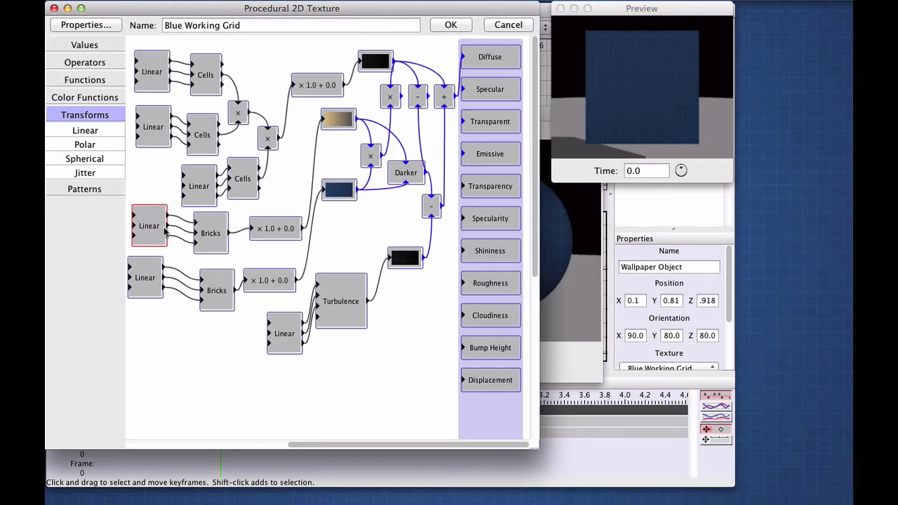
pyautogui.click(328, 266)
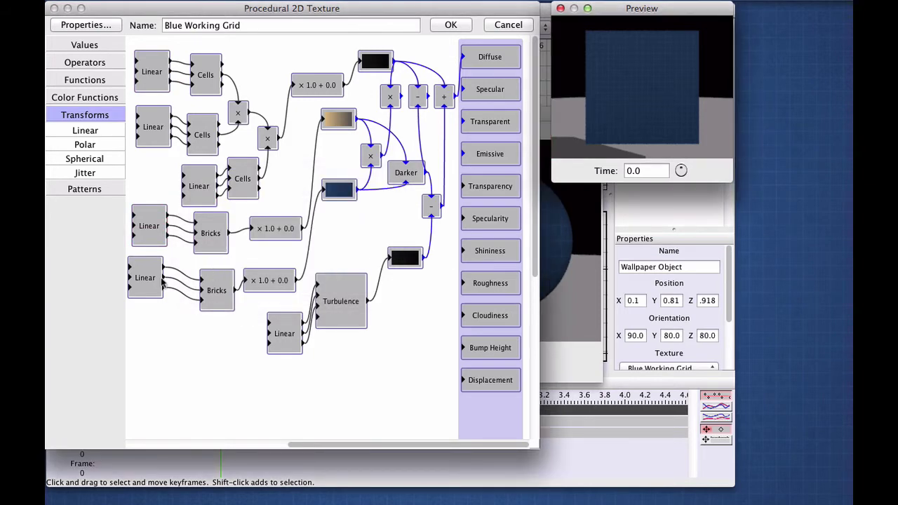
pyautogui.click(337, 195)
pyautogui.doubleClick(151, 284)
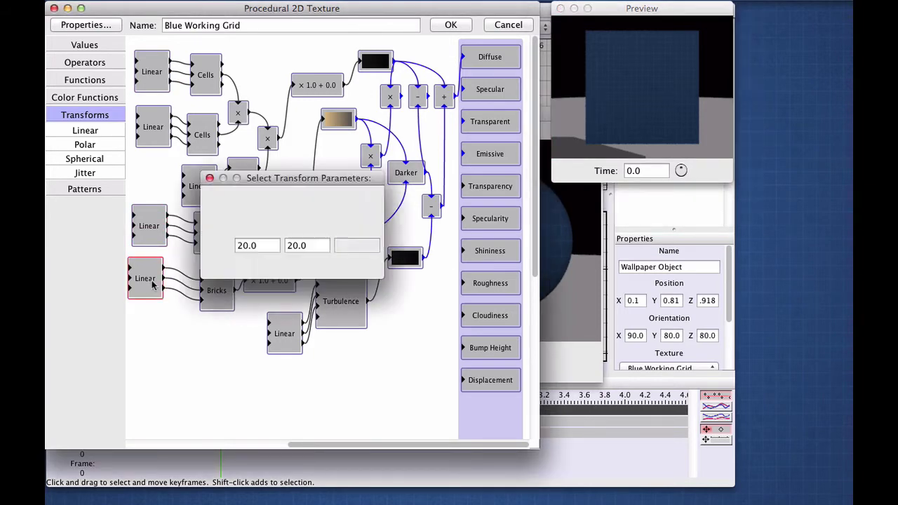
pyautogui.click(258, 245)
pyautogui.moveTo(258, 246); pyautogui.dragTo(200, 247)
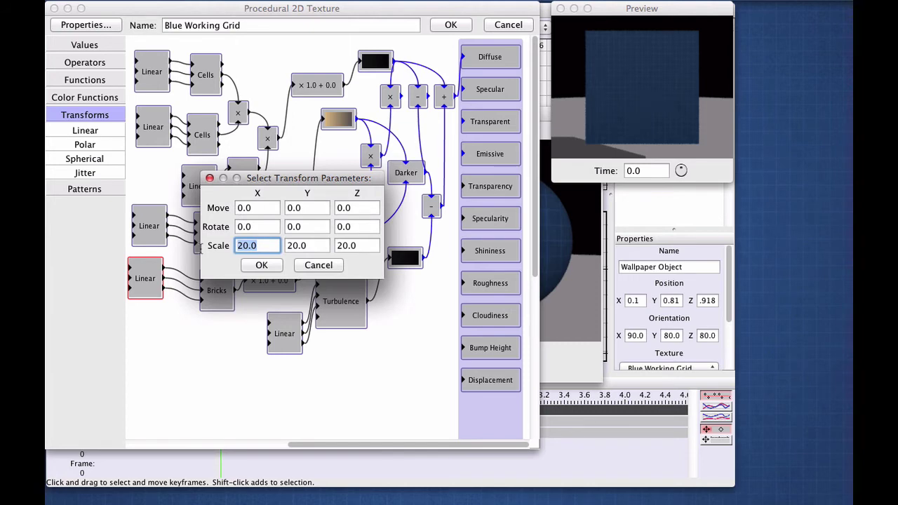
pyautogui.write('10')
pyautogui.press('Tab')
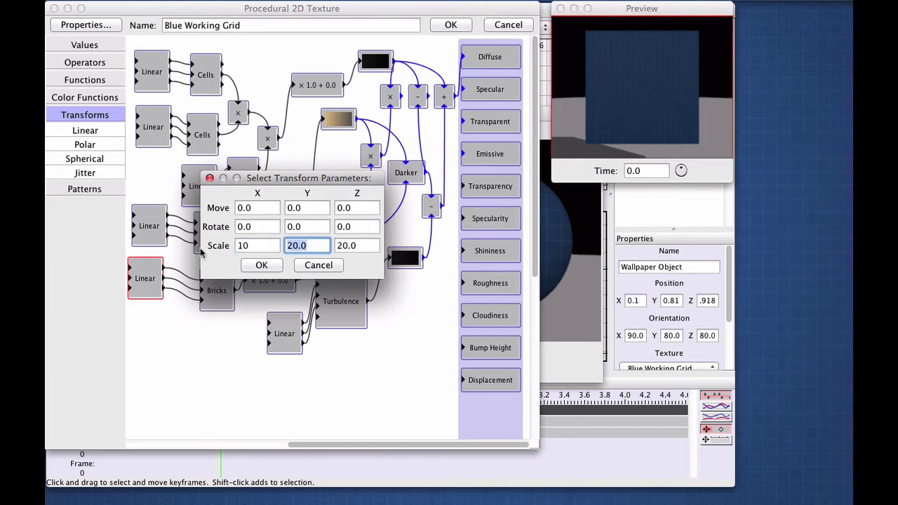
pyautogui.write('10')
pyautogui.press('Tab')
pyautogui.write('10')
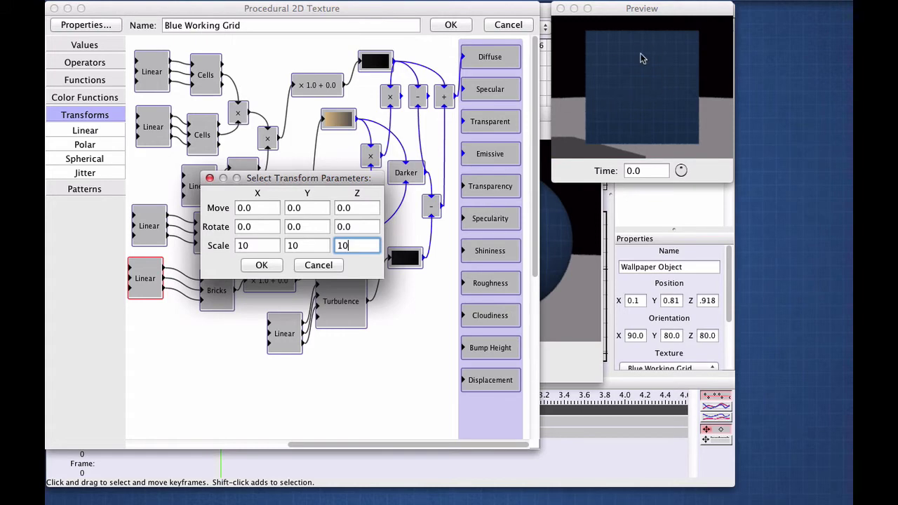
pyautogui.click(269, 270)
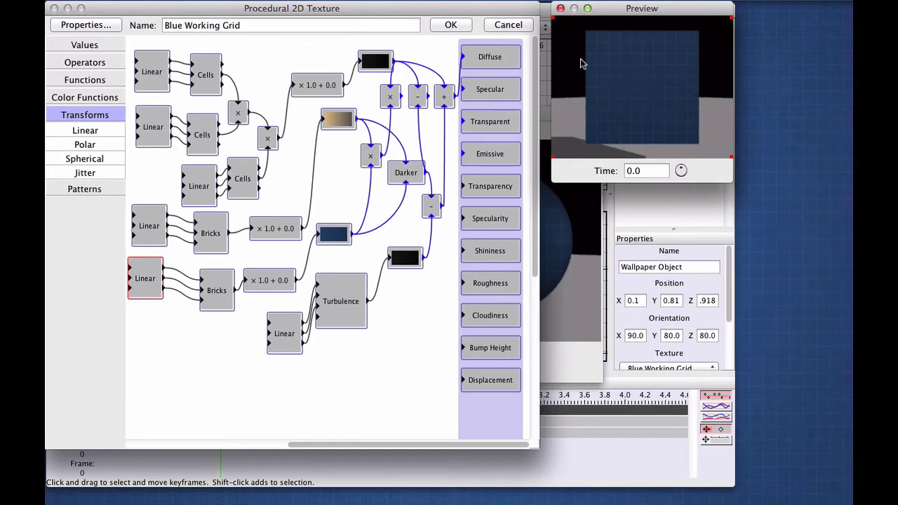
# Inspect the blue colour node's gradient and its right-end colour without changing anything.
pyautogui.doubleClick(334, 235)
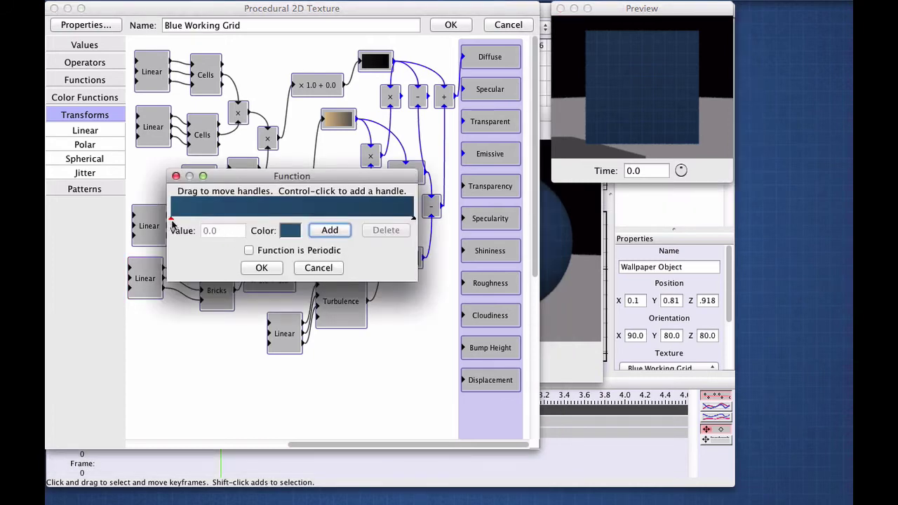
pyautogui.click(410, 220)
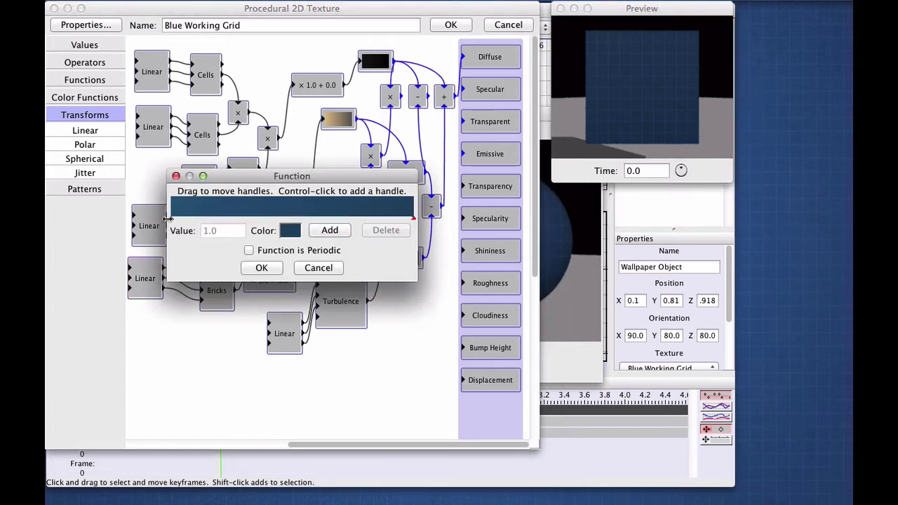
pyautogui.click(290, 230)
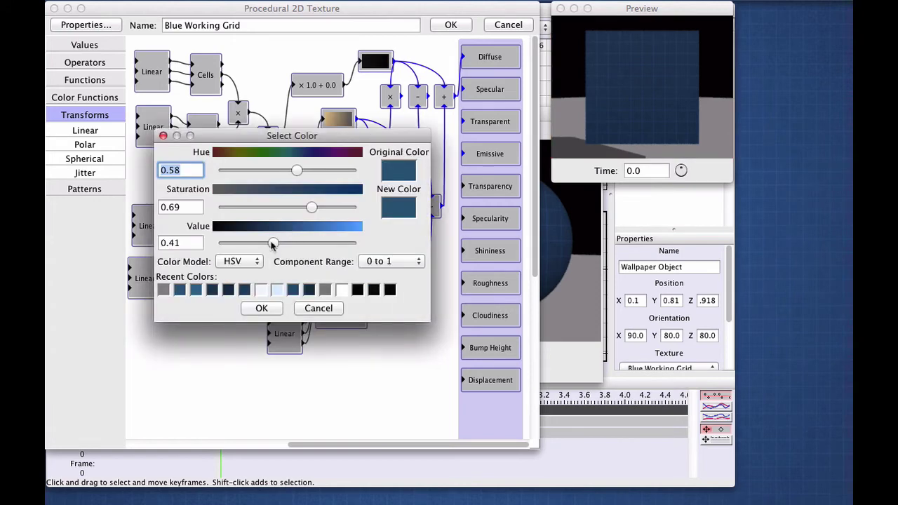
pyautogui.click(313, 310)
pyautogui.click(263, 265)
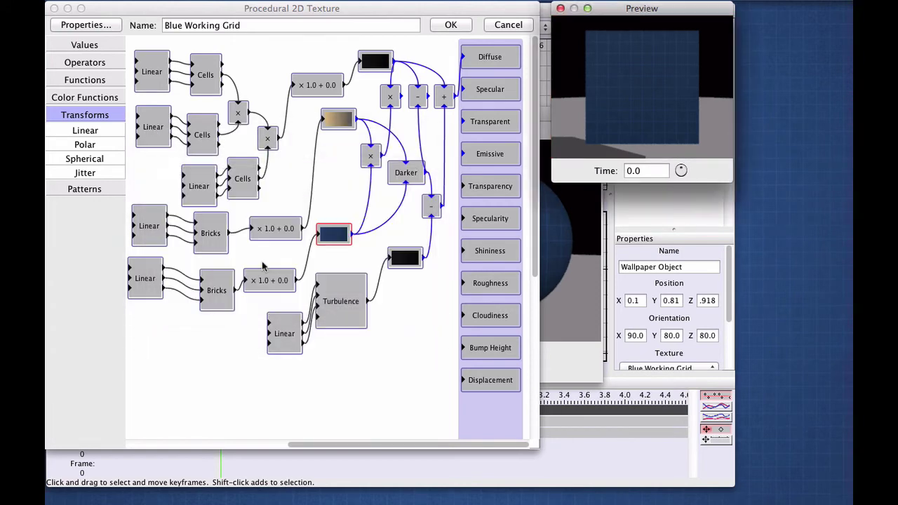
# Lower the gradient blue's brightness to about 0.11 and check the grid on the preview.
pyautogui.doubleClick(328, 237)
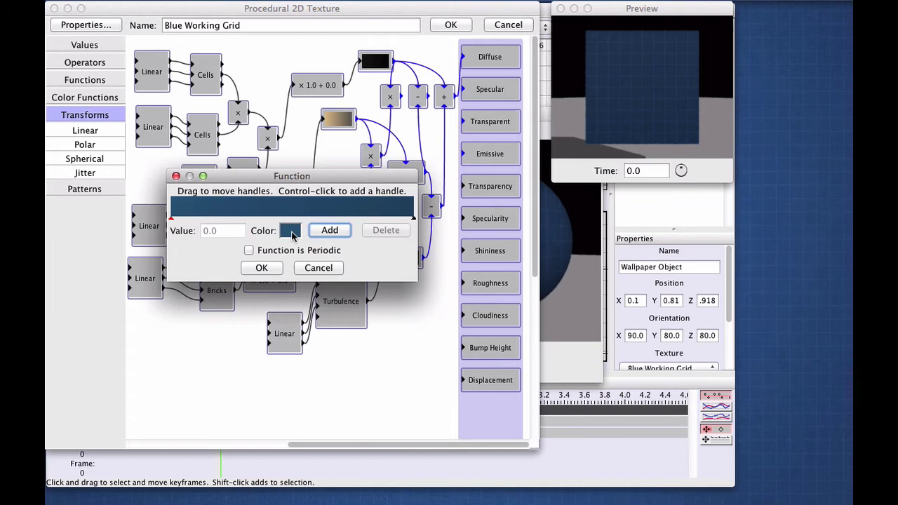
pyautogui.click(291, 233)
pyautogui.click(325, 303)
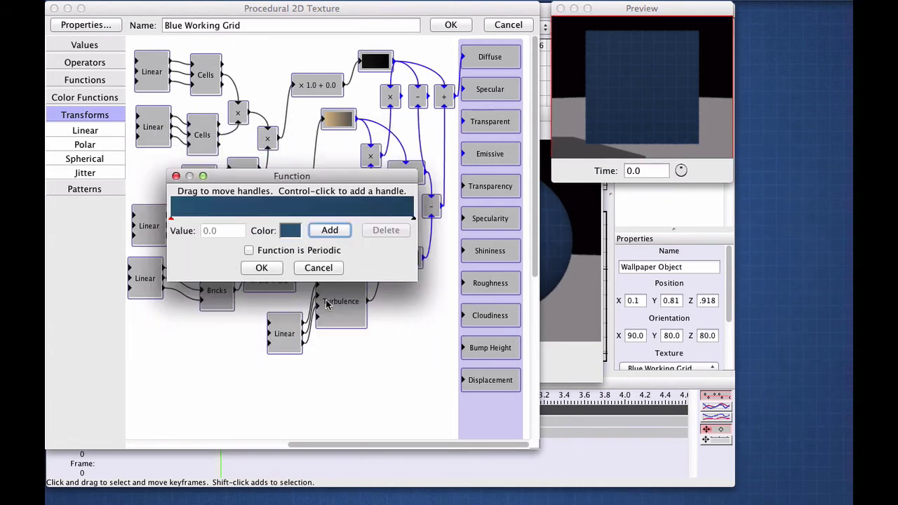
pyautogui.click(287, 234)
pyautogui.moveTo(275, 243); pyautogui.dragTo(239, 242)
pyautogui.click(261, 308)
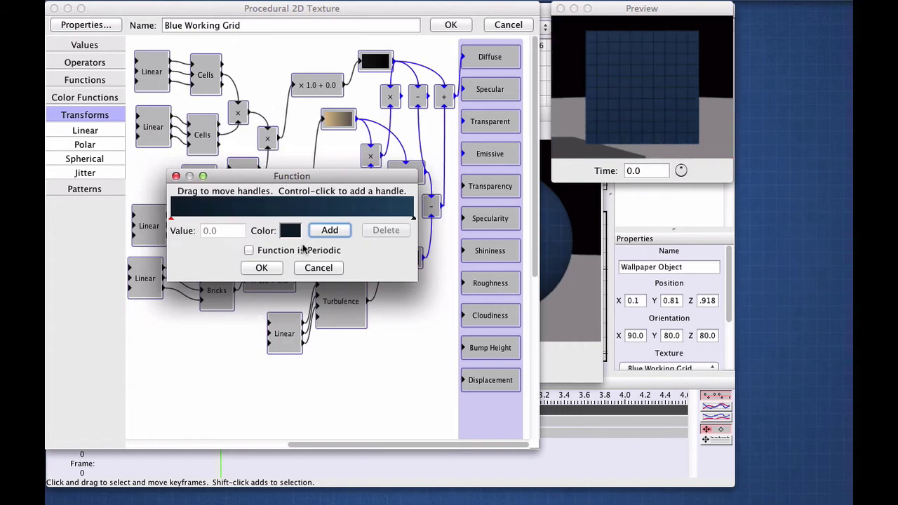
pyautogui.click(262, 267)
pyautogui.moveTo(629, 48); pyautogui.dragTo(609, 77)
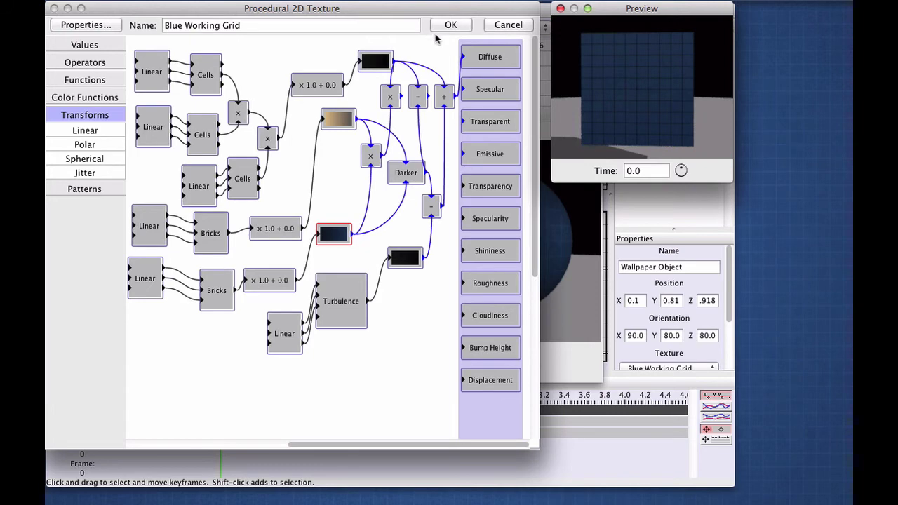
# Cancel out of the Procedural 2D Texture and Object Texture dialogs, then open the Scene menu.
pyautogui.click(508, 24)
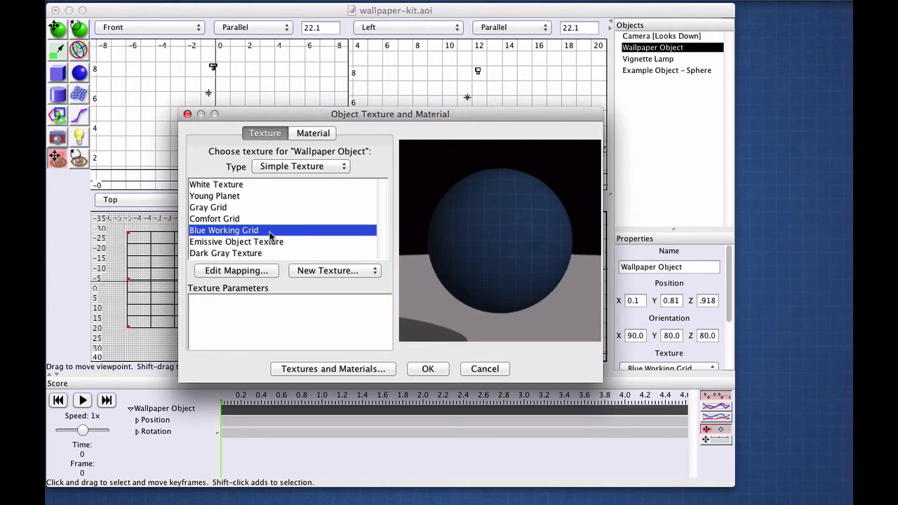
pyautogui.click(484, 369)
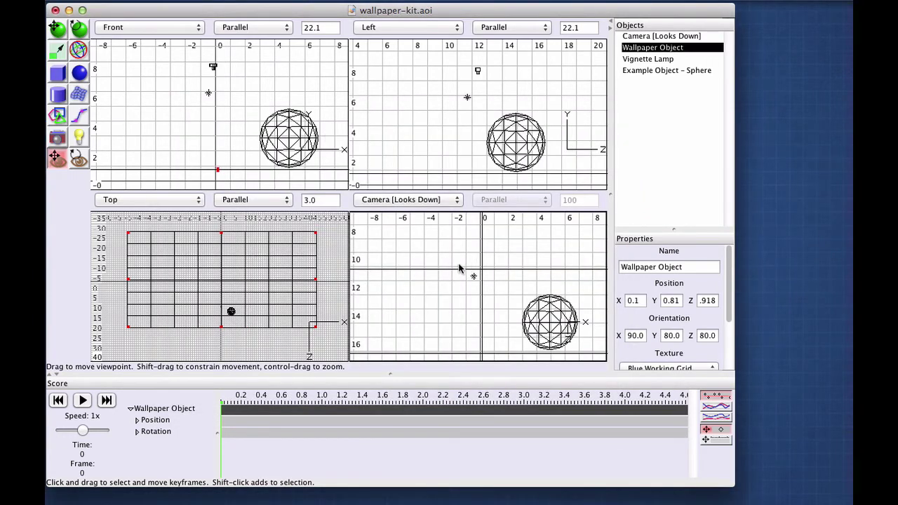
pyautogui.click(210, 0)
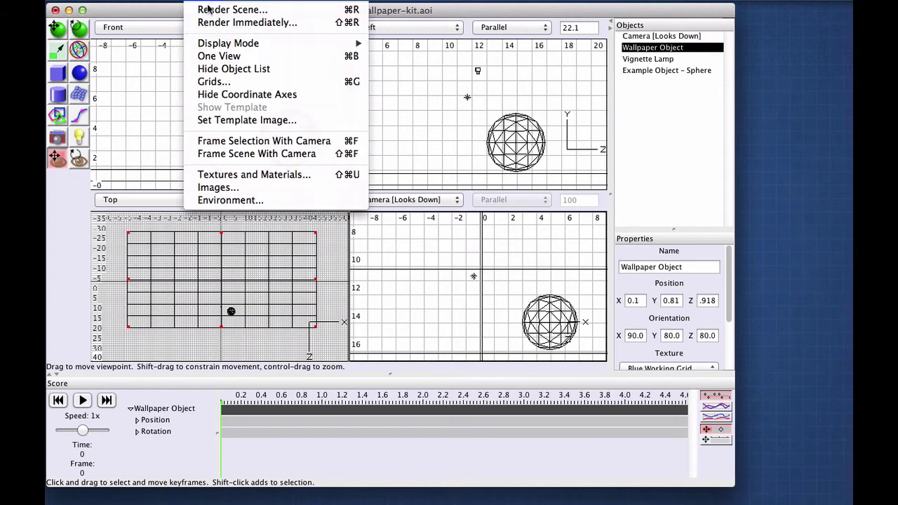
# Open Render Scene options and set the image size to 2880 × 1800 pixels.
pyautogui.click(356, 12)
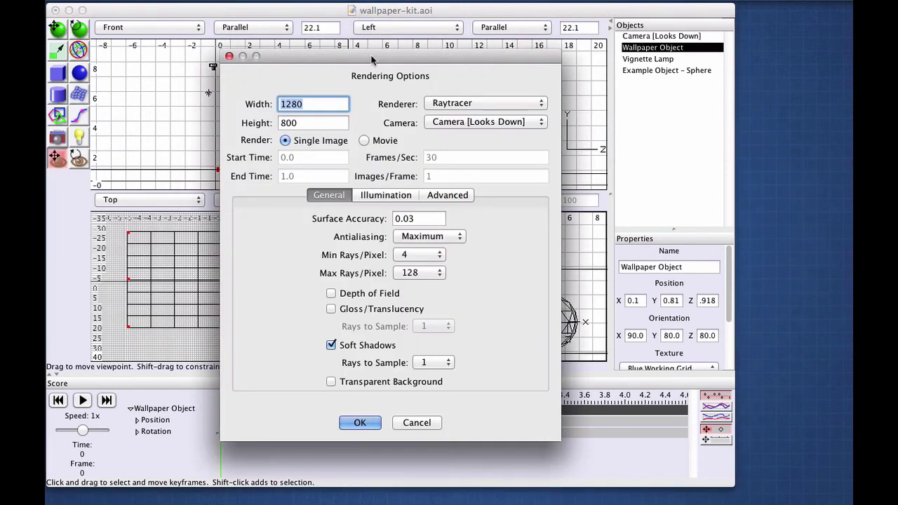
pyautogui.moveTo(372, 61); pyautogui.dragTo(372, 33)
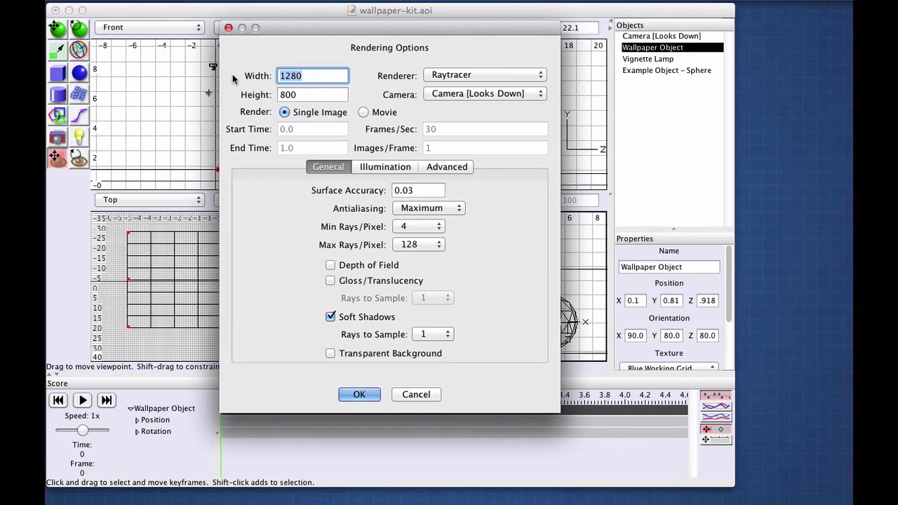
pyautogui.write('2880')
pyautogui.press('Tab')
pyautogui.press('Tab')
pyautogui.write('1800')
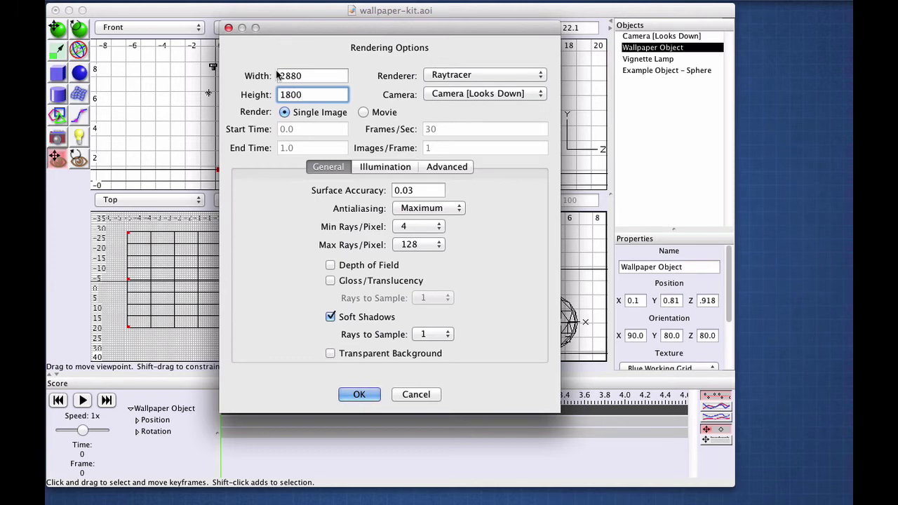
pyautogui.click(312, 77)
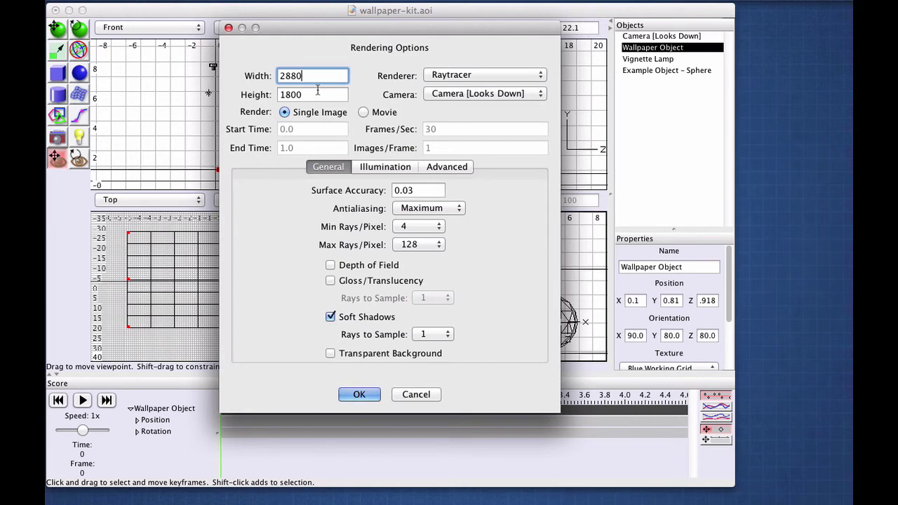
pyautogui.doubleClick(320, 79)
# Keep Surface Accuracy at 0.03 and antialiasing at Maximum, then view the Illumination settings.
pyautogui.click(420, 190)
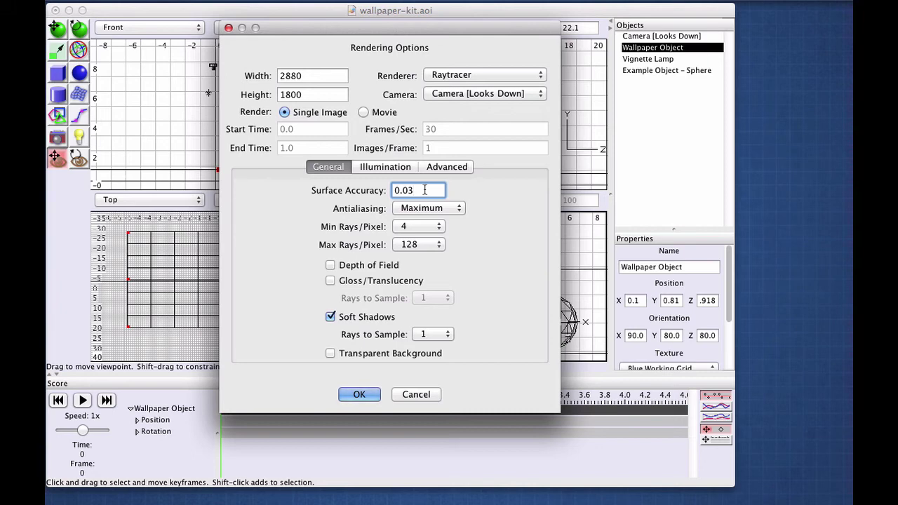
pyautogui.moveTo(395, 190); pyautogui.dragTo(423, 190)
pyautogui.write('0.001')
pyautogui.moveTo(422, 190); pyautogui.dragTo(407, 190)
pyautogui.press('BackSpace')
pyautogui.write('3')
pyautogui.click(410, 210)
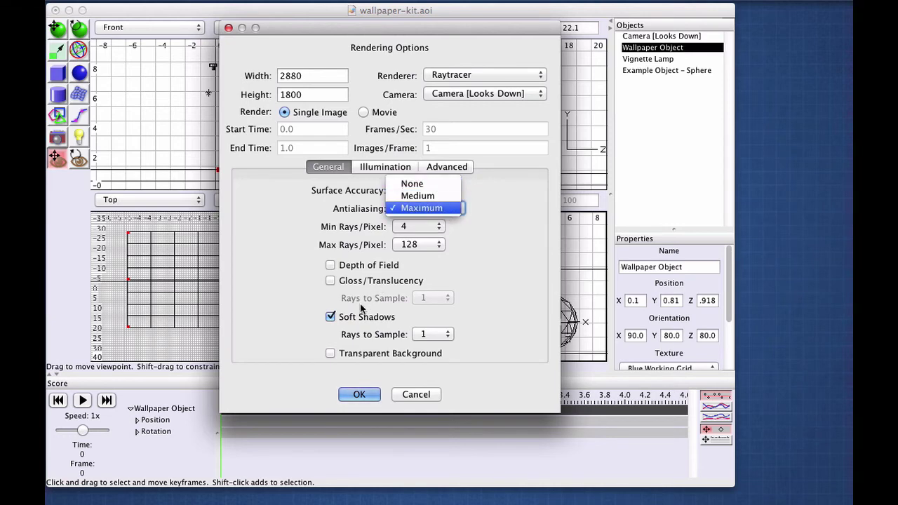
pyautogui.click(457, 213)
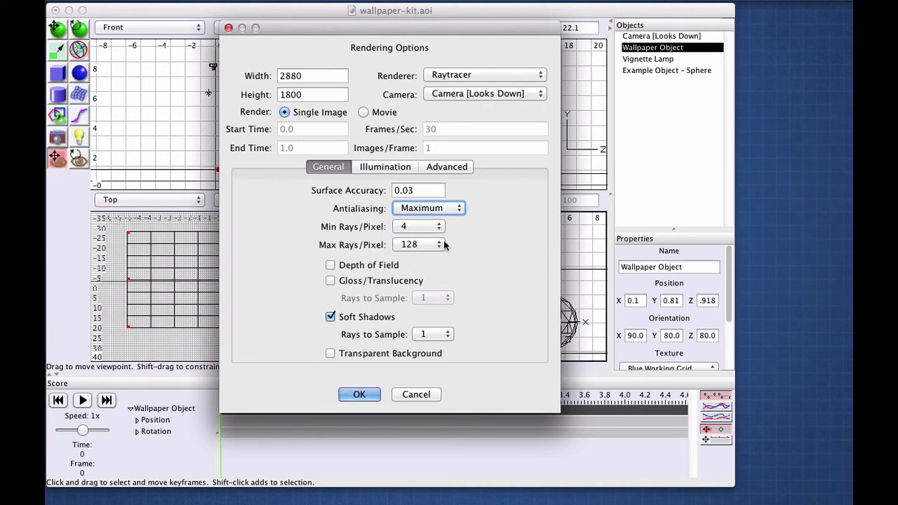
pyautogui.click(384, 167)
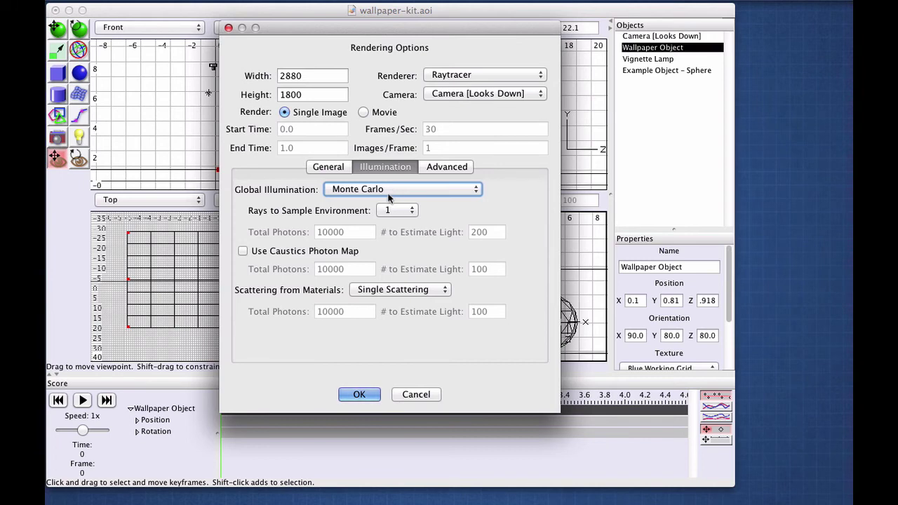
pyautogui.click(408, 210)
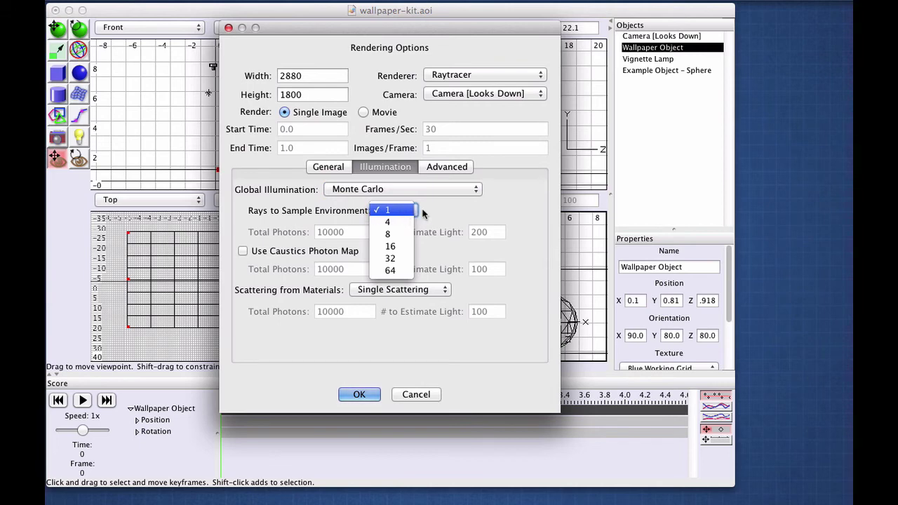
pyautogui.click(419, 214)
pyautogui.click(341, 171)
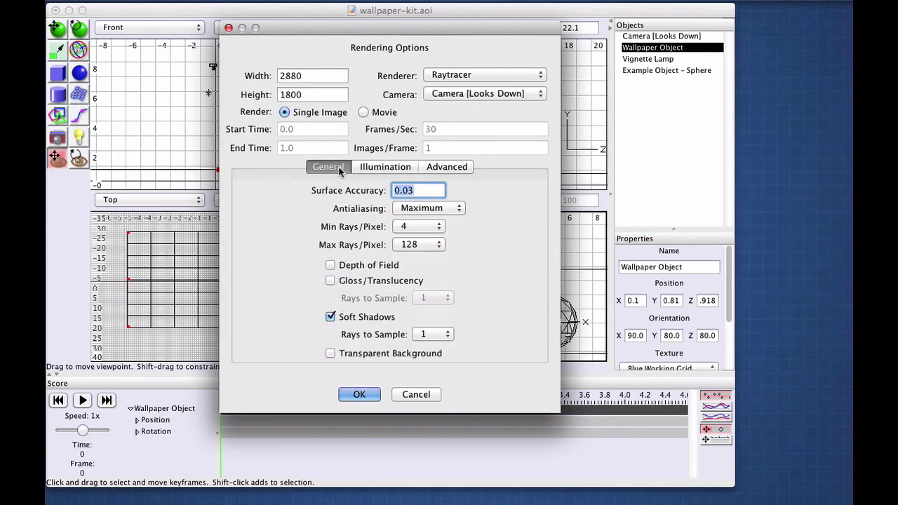
pyautogui.click(418, 244)
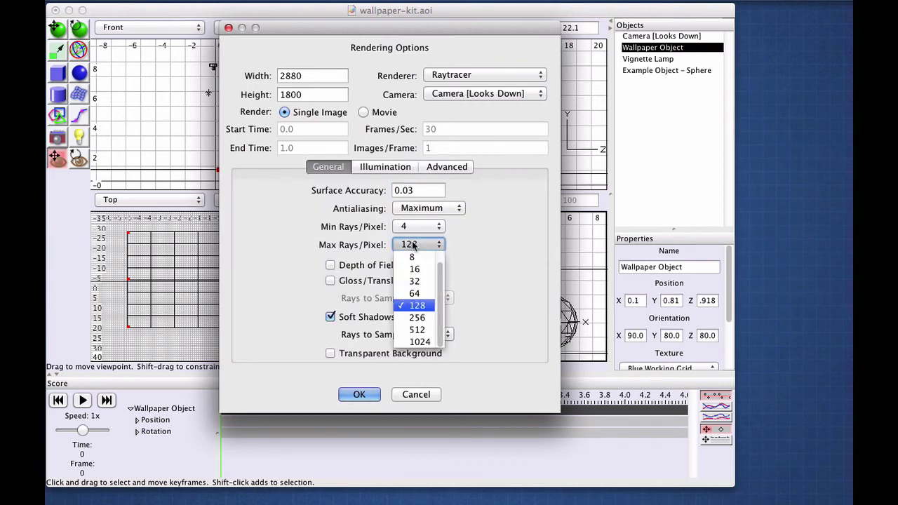
pyautogui.click(423, 306)
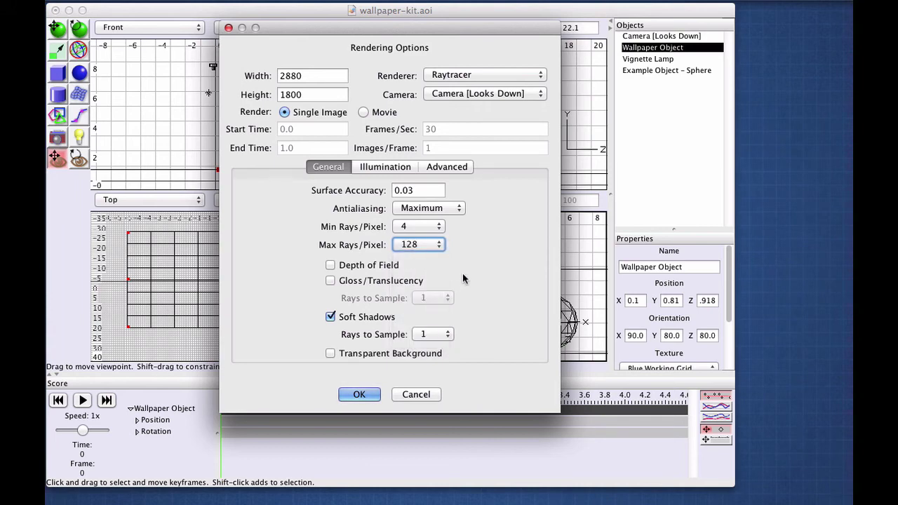
pyautogui.click(436, 246)
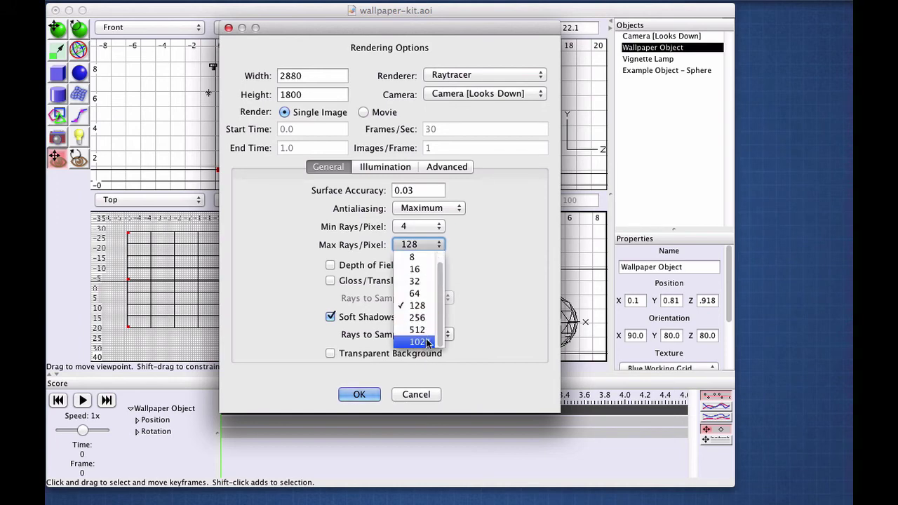
pyautogui.click(450, 250)
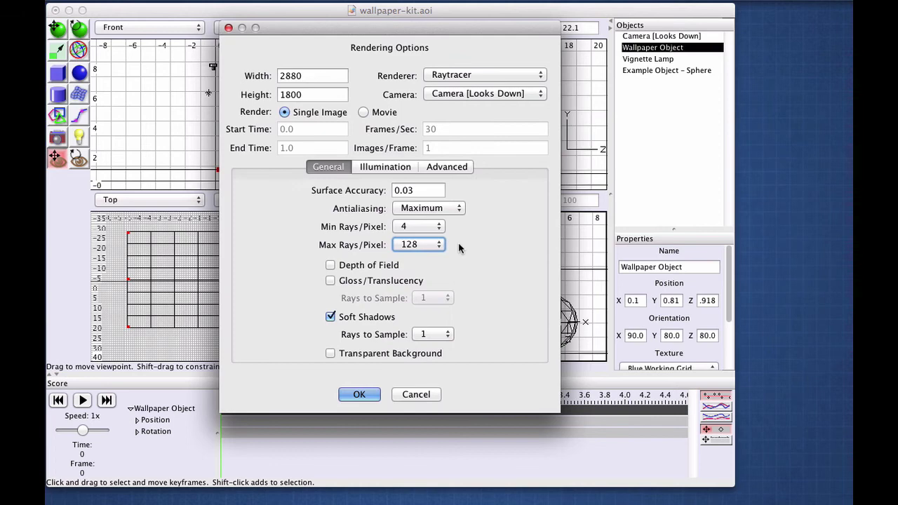
pyautogui.click(388, 169)
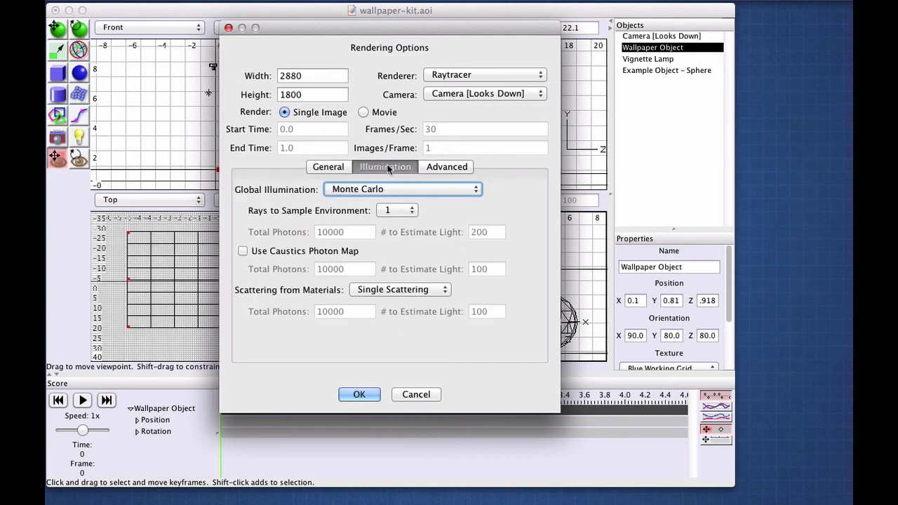
pyautogui.click(400, 209)
pyautogui.click(440, 213)
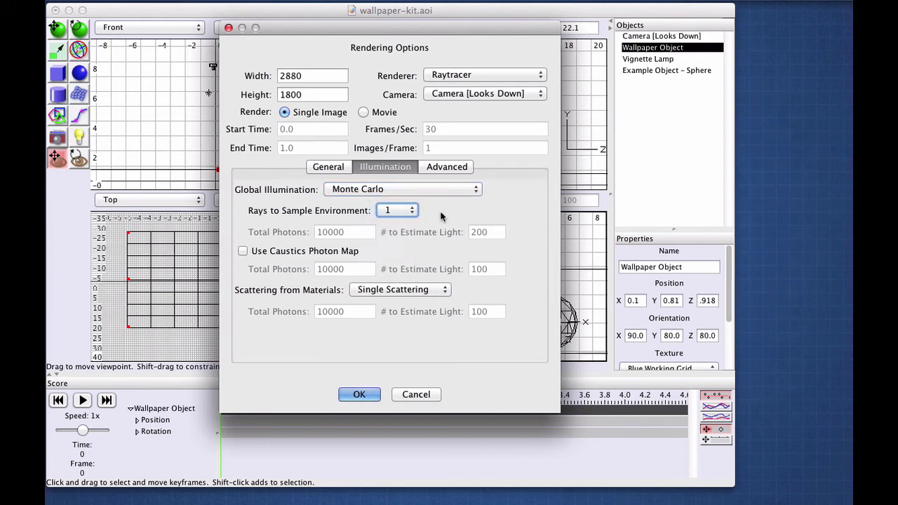
pyautogui.click(335, 169)
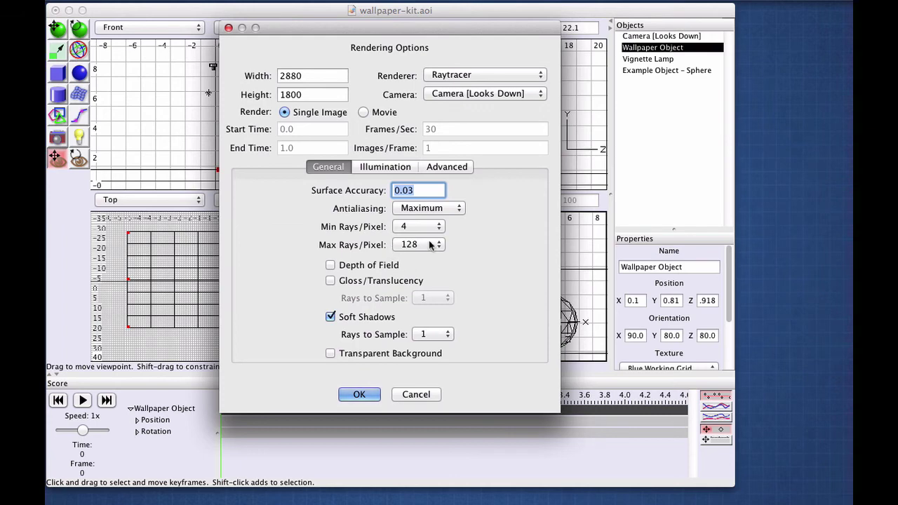
pyautogui.click(446, 168)
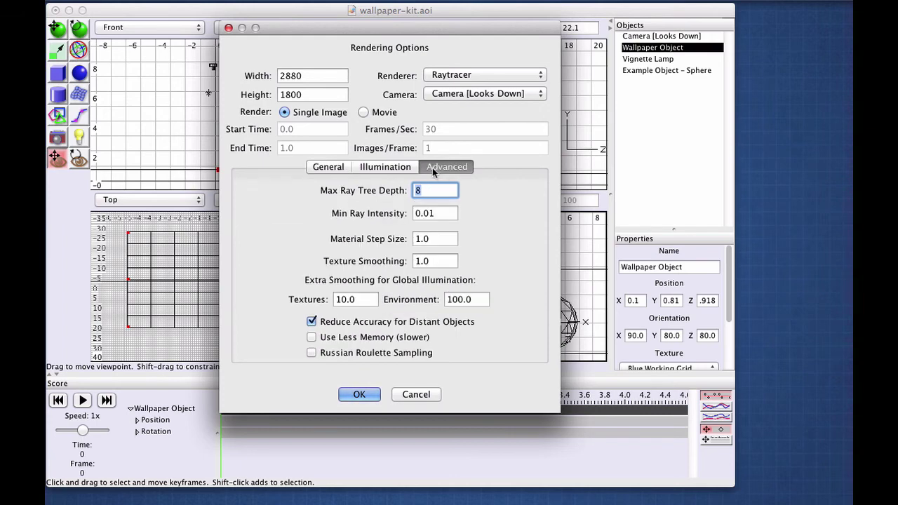
pyautogui.click(372, 172)
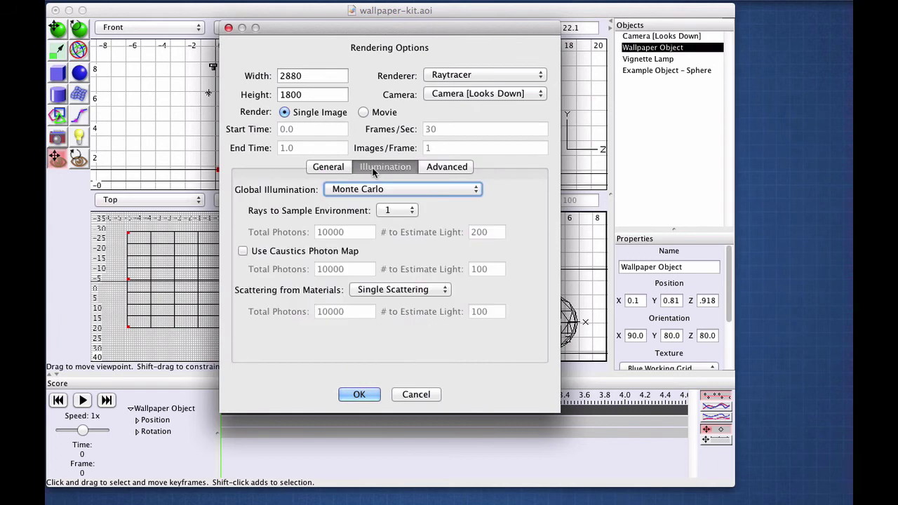
pyautogui.click(330, 169)
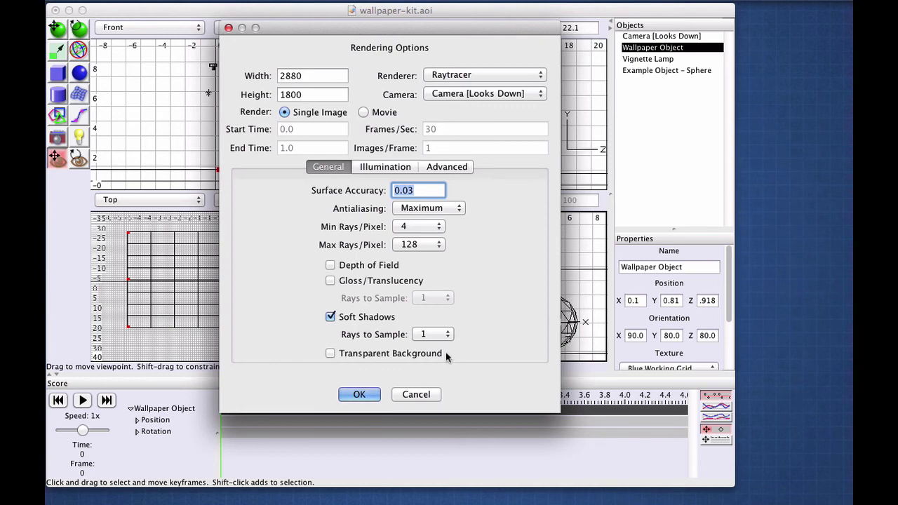
# Cancel the Rendering Options dialog without applying any changes.
pyautogui.click(409, 394)
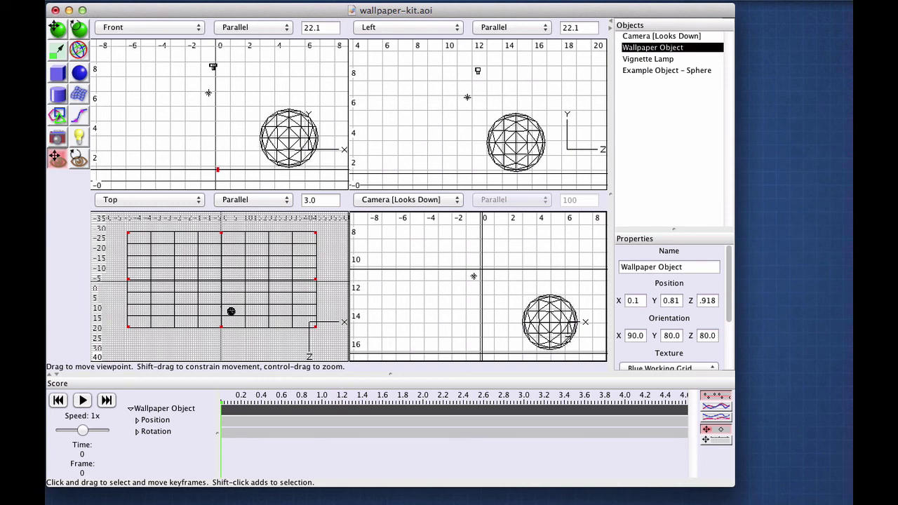
pyautogui.click(206, 2)
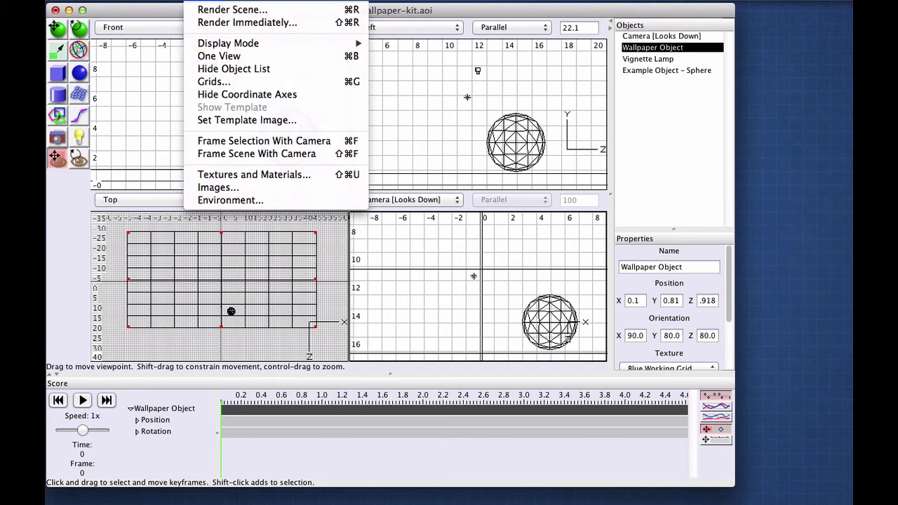
pyautogui.click(225, 201)
pyautogui.moveTo(382, 144); pyautogui.dragTo(341, 71)
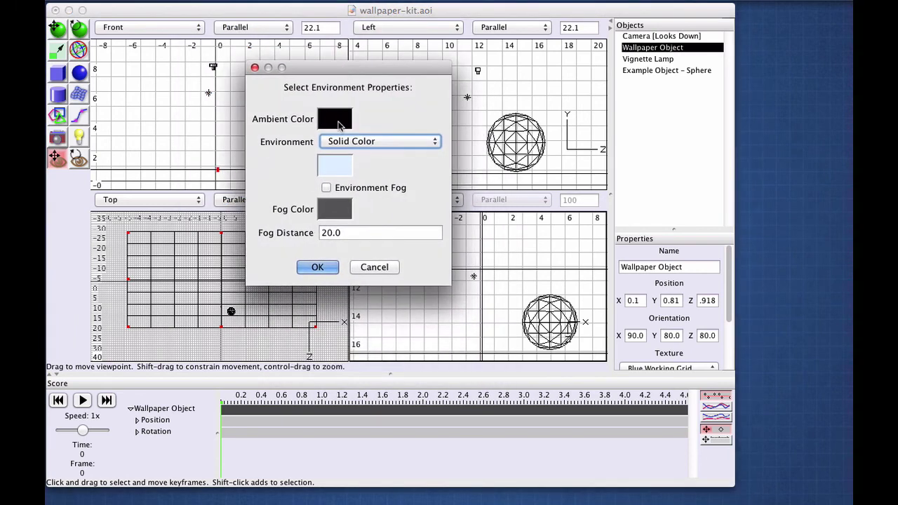
pyautogui.click(331, 121)
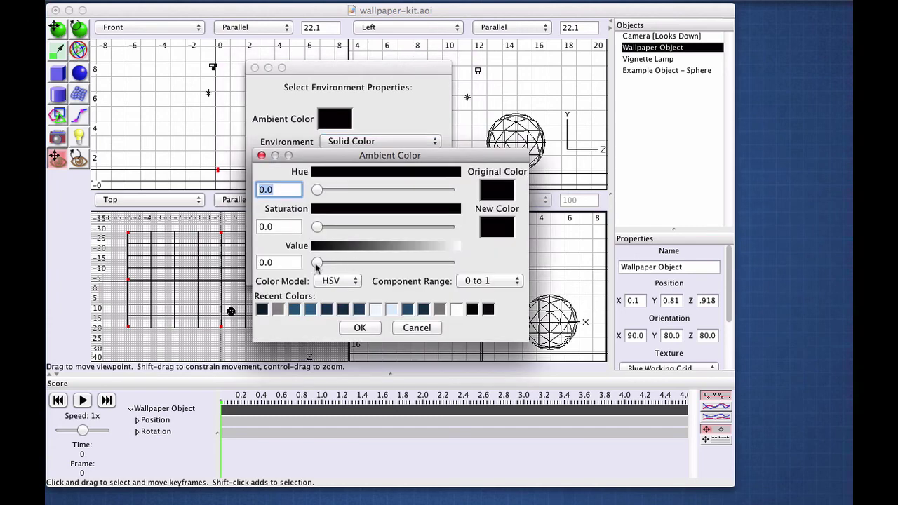
pyautogui.moveTo(316, 263); pyautogui.dragTo(278, 265)
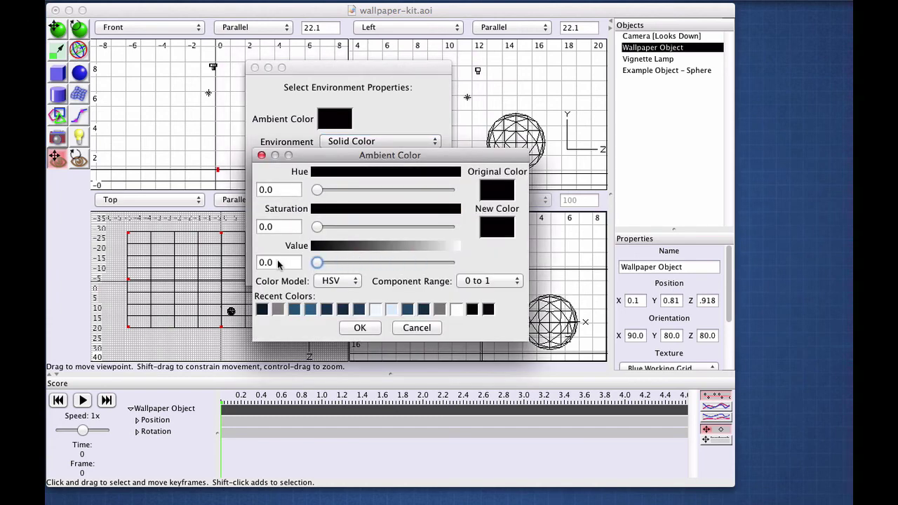
pyautogui.click(414, 333)
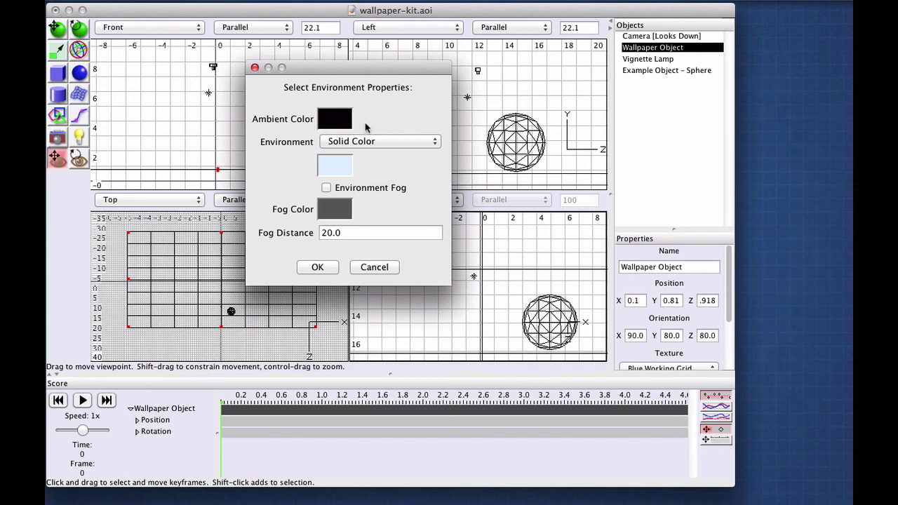
pyautogui.click(337, 120)
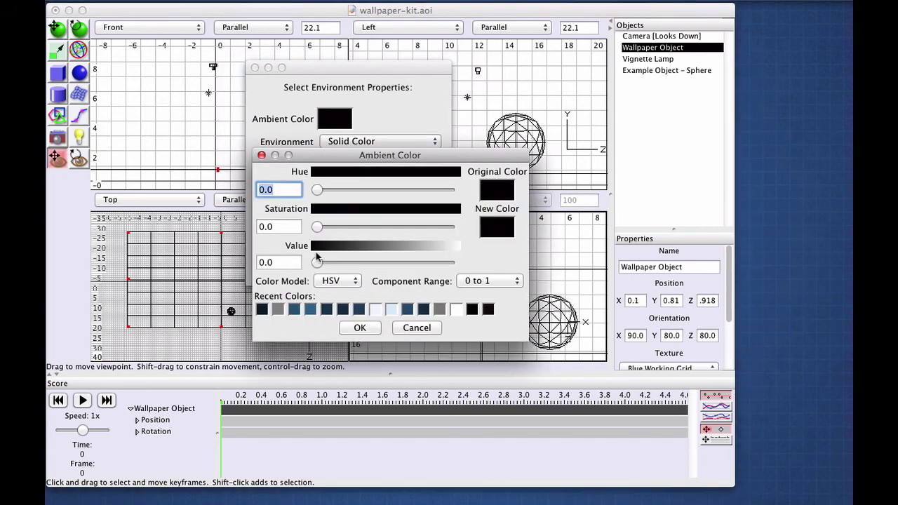
pyautogui.click(408, 328)
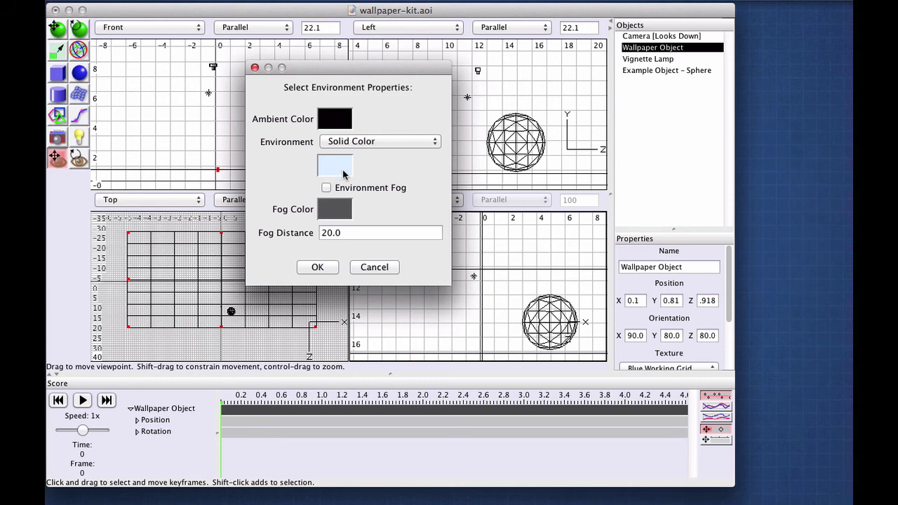
pyautogui.click(377, 140)
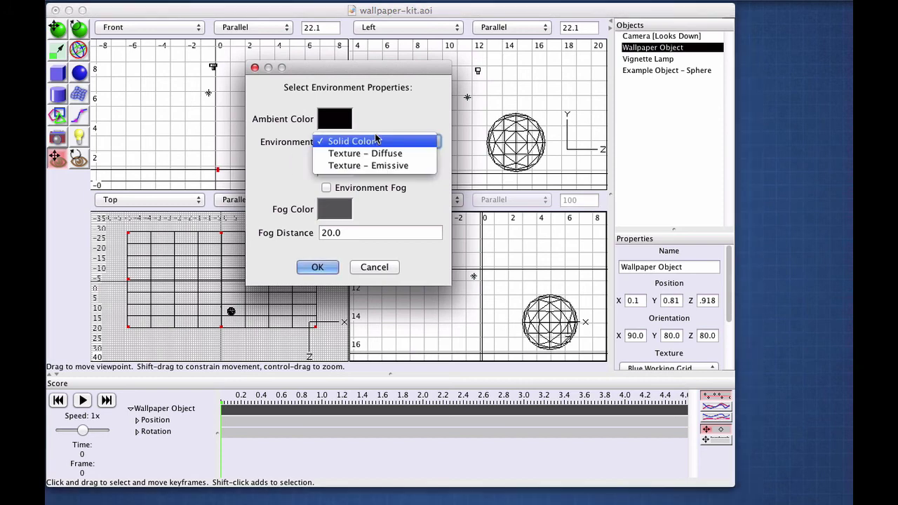
pyautogui.click(390, 123)
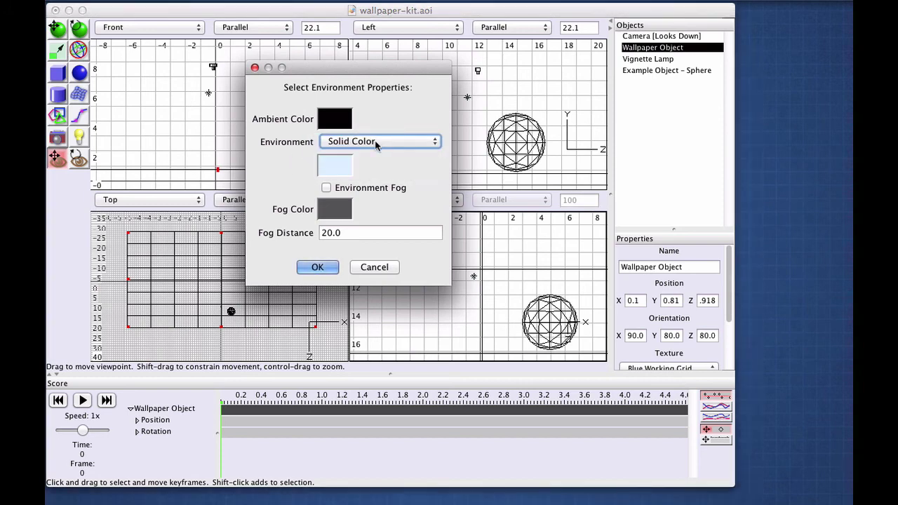
pyautogui.click(367, 144)
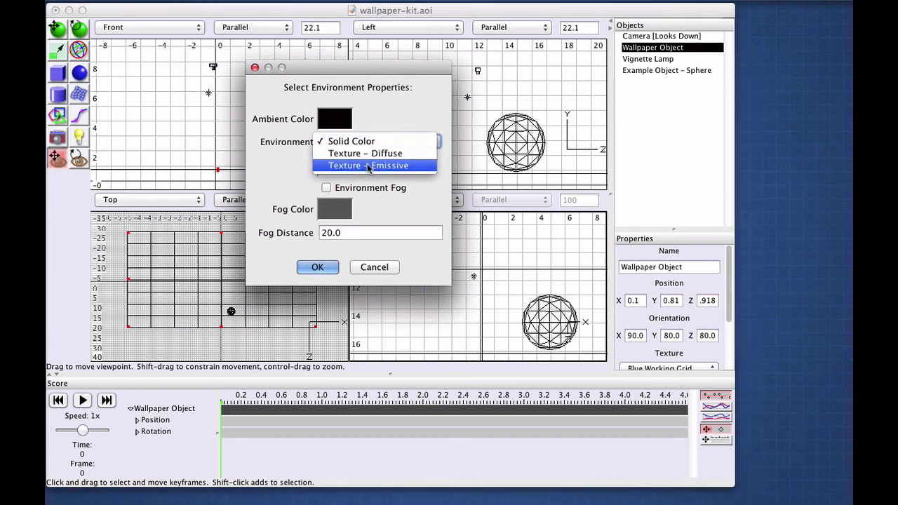
pyautogui.click(395, 125)
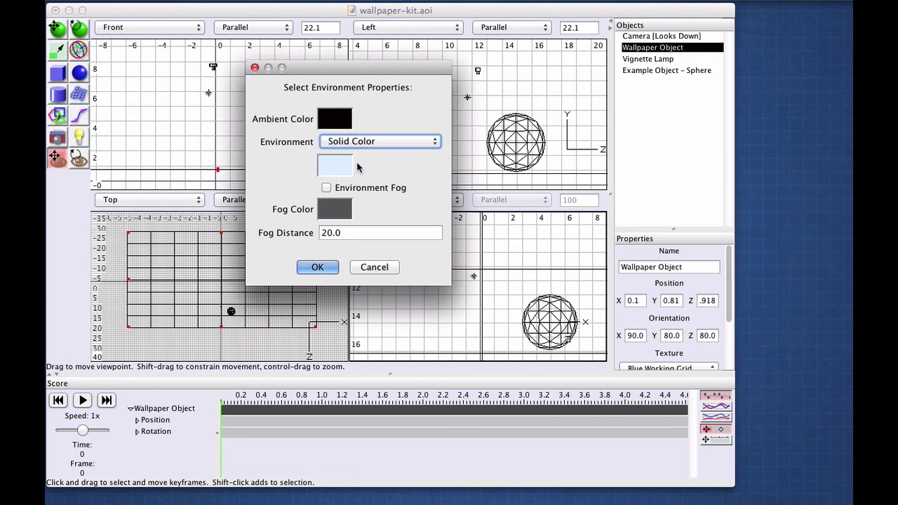
# Cancel the environment properties and open the Vignette Lamp's light parameters.
pyautogui.click(373, 270)
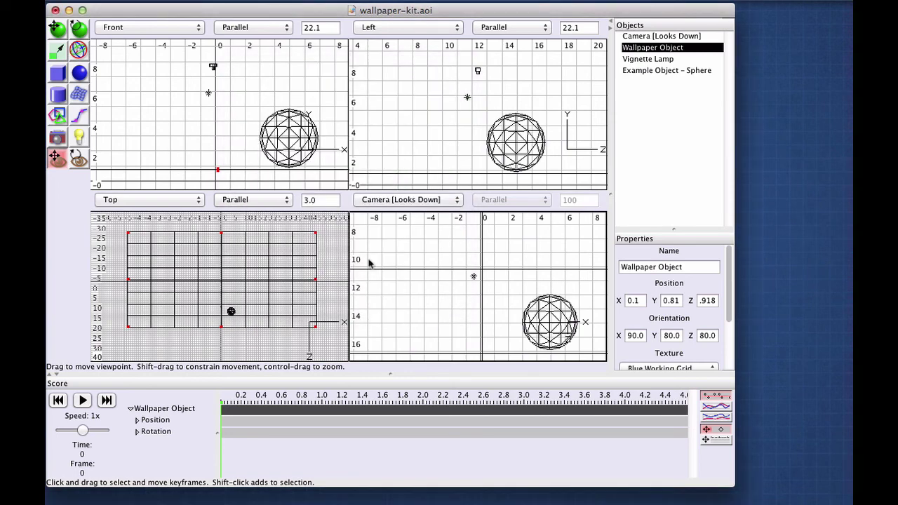
pyautogui.click(216, 74)
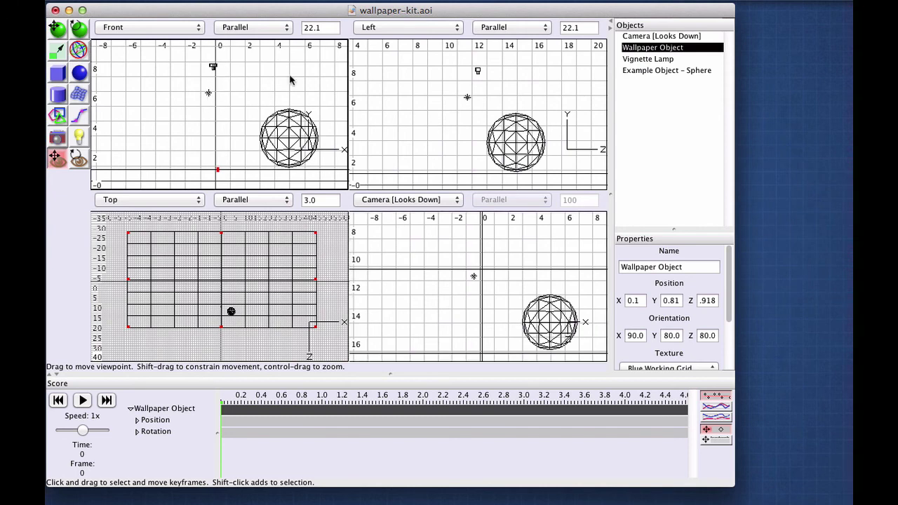
pyautogui.click(633, 62)
pyautogui.doubleClick(633, 61)
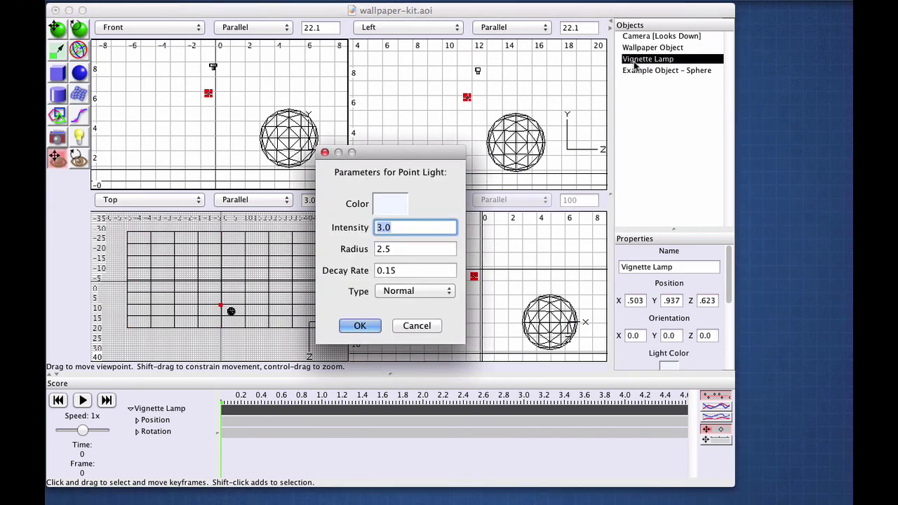
# Review the lamp's colour, radius 2.5, decay 0.15 and Normal type, leaving all unchanged.
pyautogui.click(388, 206)
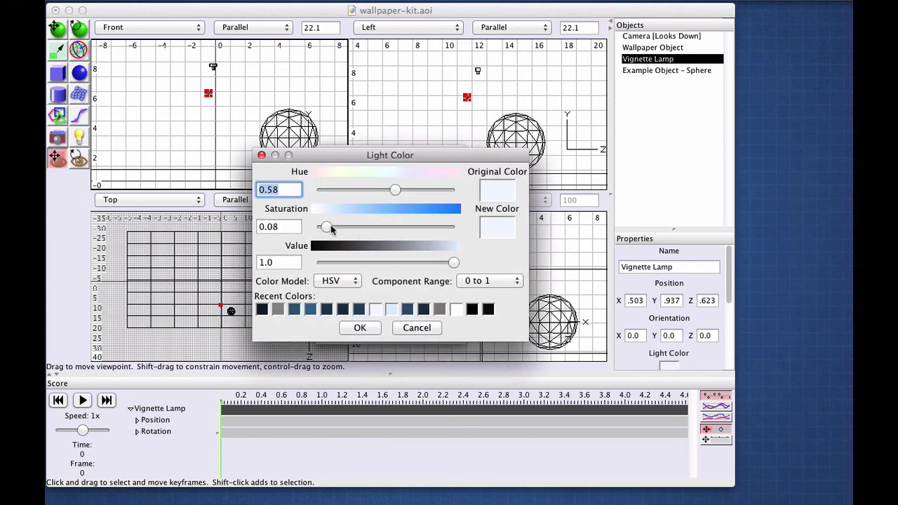
pyautogui.click(414, 328)
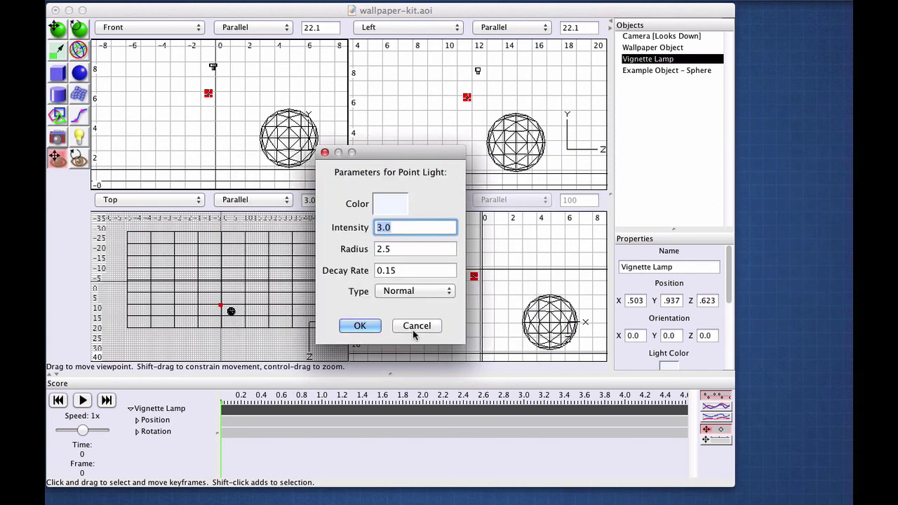
pyautogui.click(403, 248)
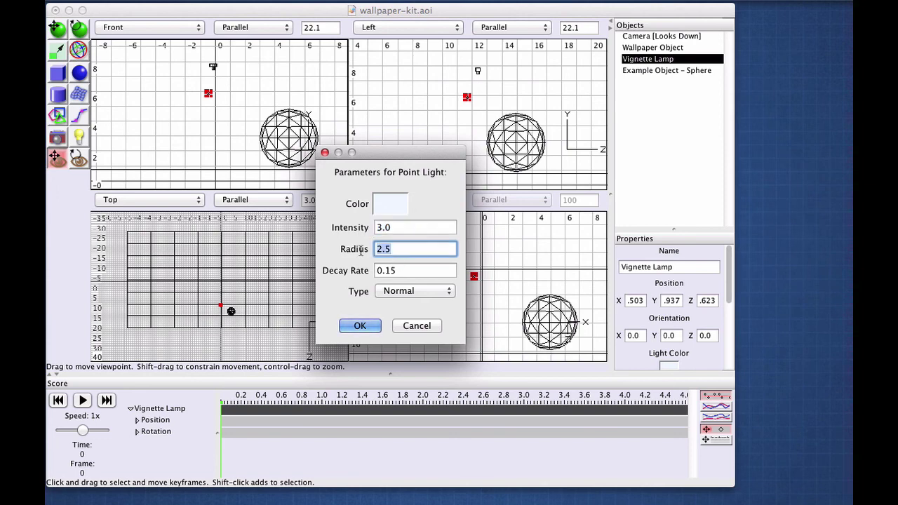
pyautogui.click(405, 248)
pyautogui.moveTo(398, 248); pyautogui.dragTo(352, 245)
pyautogui.click(414, 250)
pyautogui.doubleClick(404, 271)
pyautogui.click(405, 271)
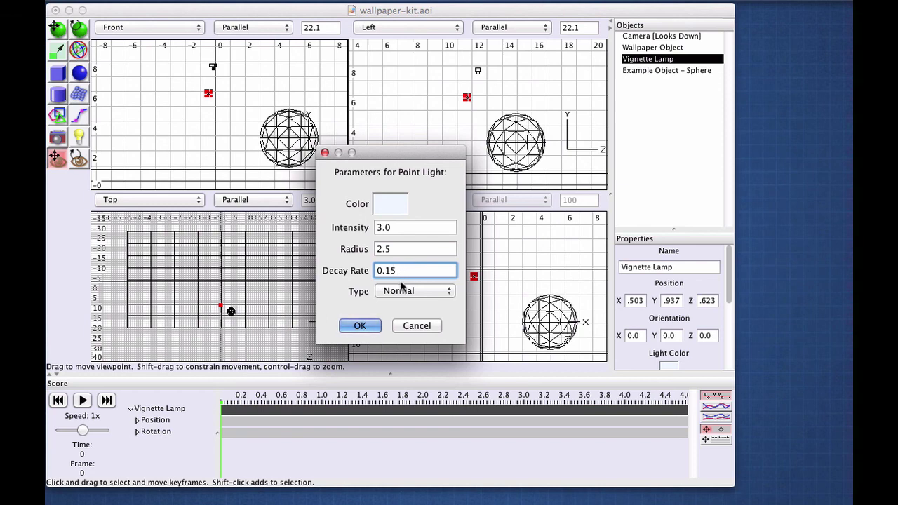
pyautogui.click(402, 291)
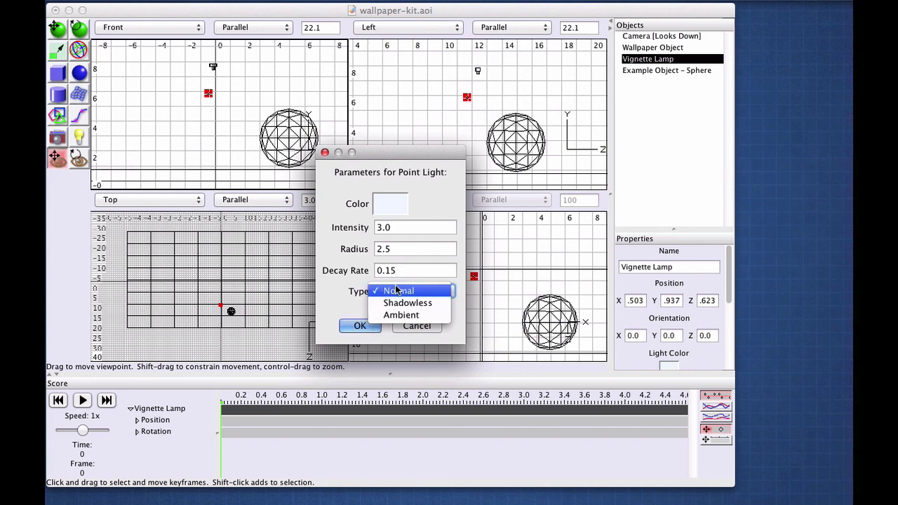
pyautogui.click(349, 286)
pyautogui.click(417, 325)
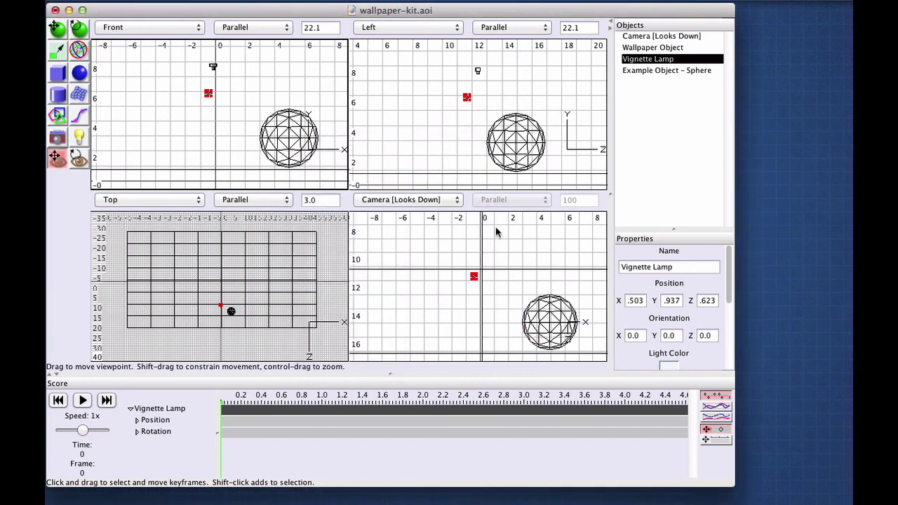